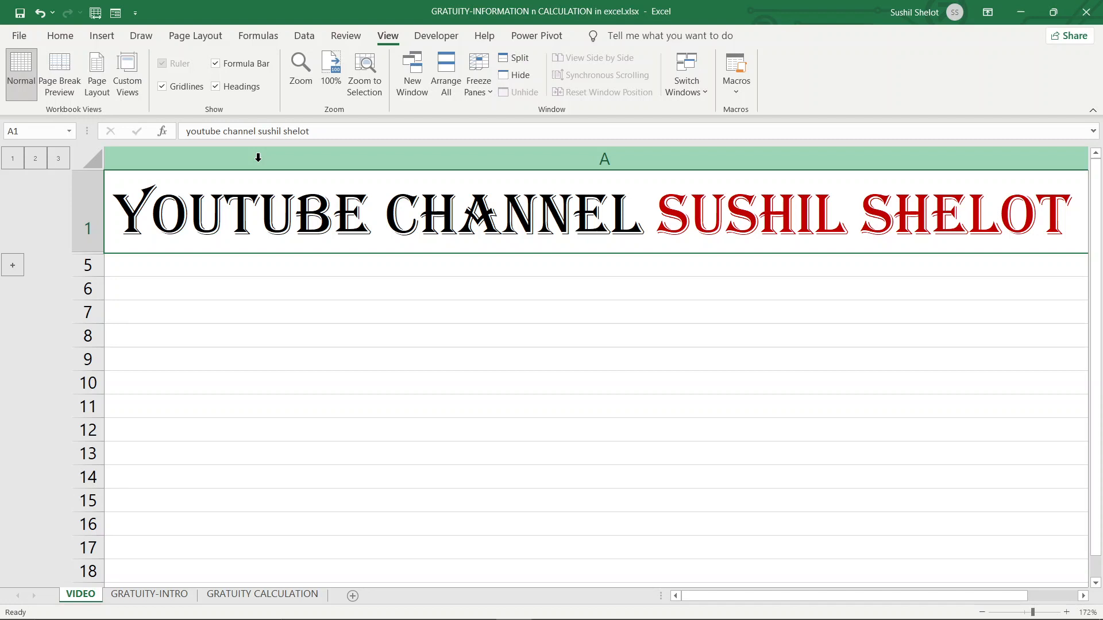
# Step: Expand the VIDEO sheet's row outline through level 3 to reveal the gratuity title rows
pyautogui.click(35, 158)
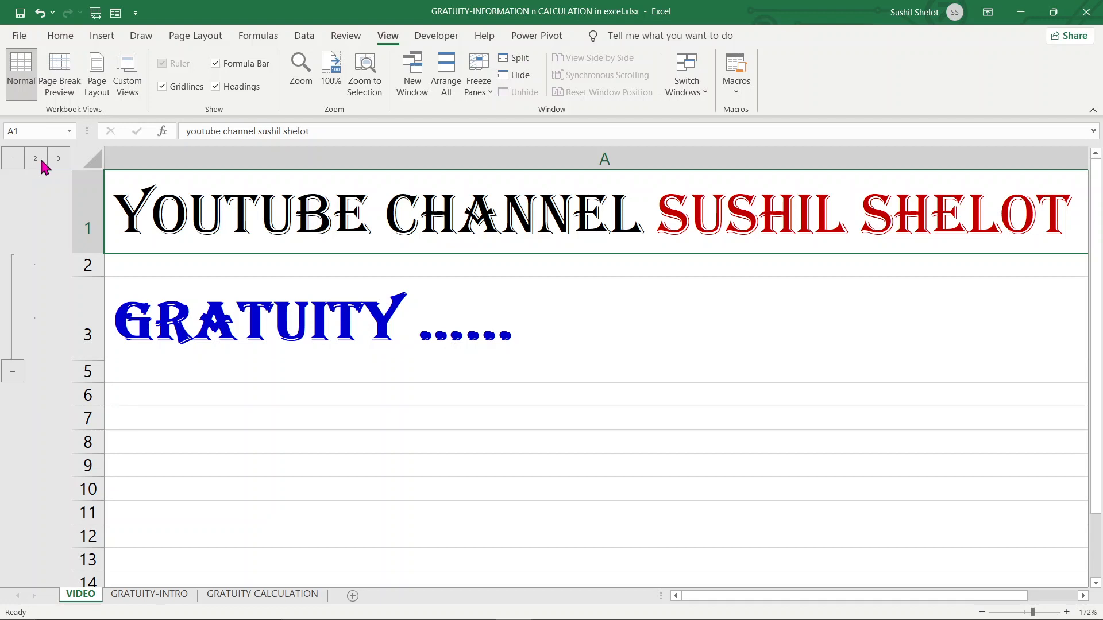
pyautogui.click(57, 159)
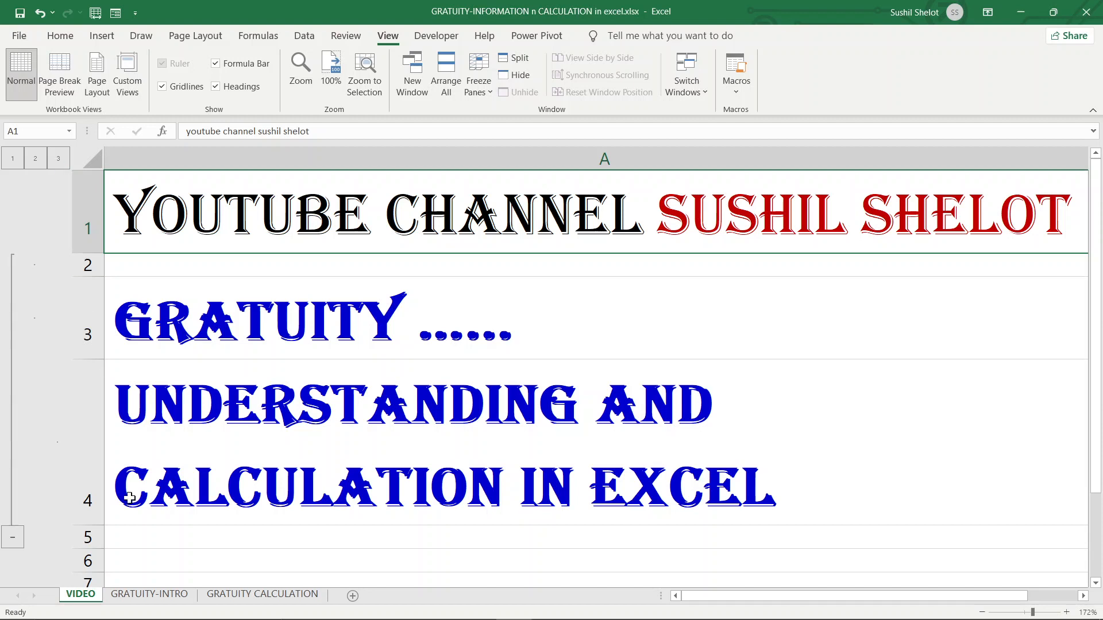
# Step: Reveal the notes on the GRATUITY-INTRO sheet one outline level at a time, from level 2 through level 8
pyautogui.click(150, 598)
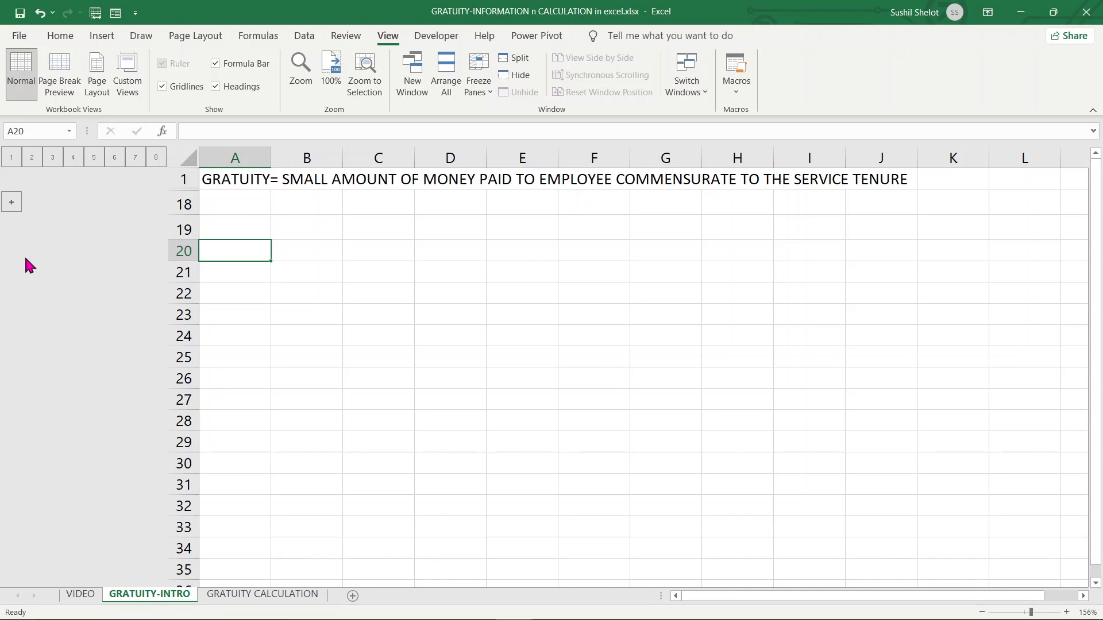
pyautogui.click(32, 156)
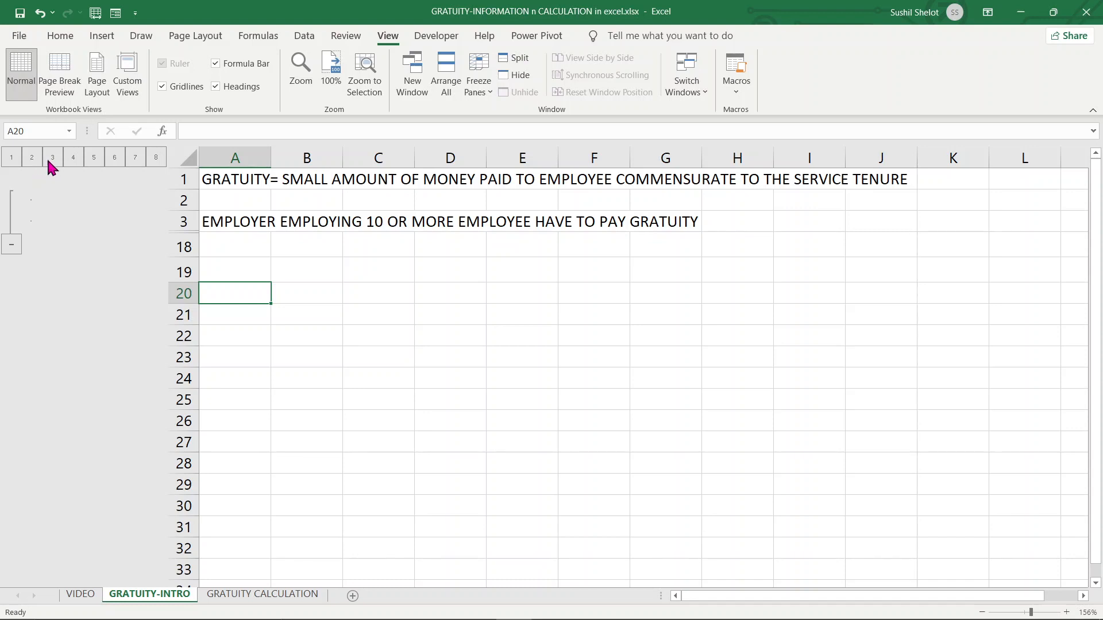
pyautogui.click(49, 161)
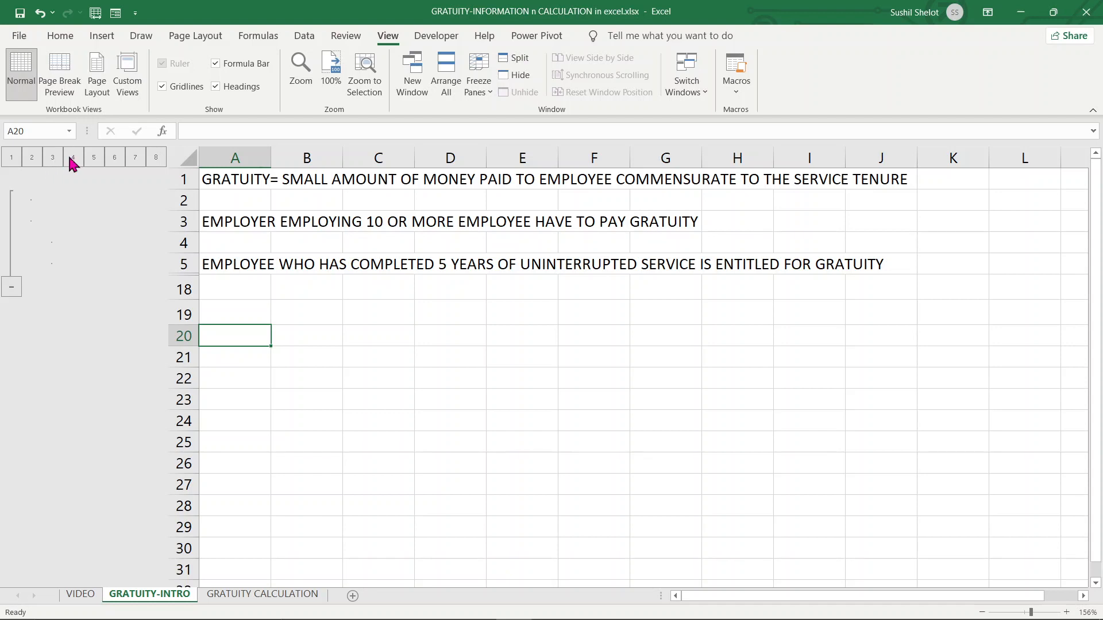
pyautogui.click(73, 157)
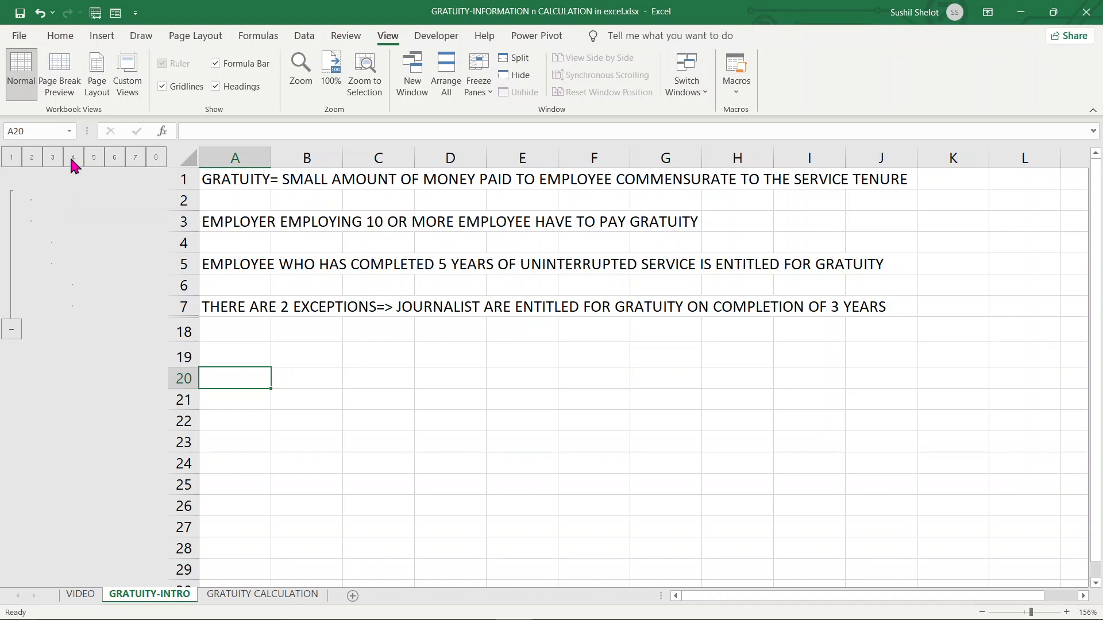
pyautogui.click(92, 161)
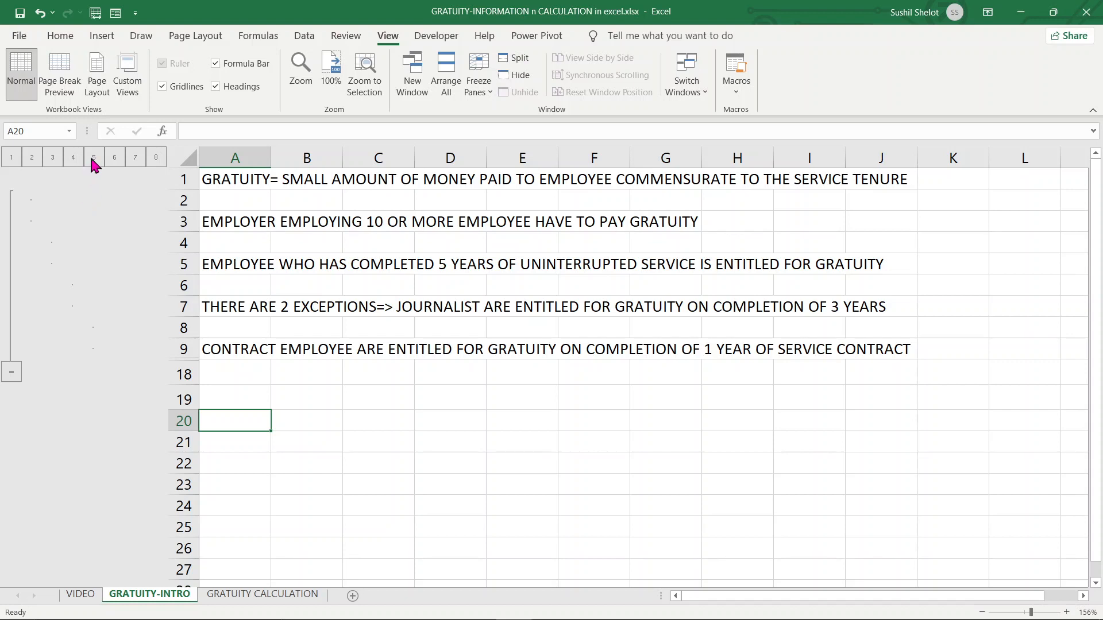
pyautogui.click(113, 156)
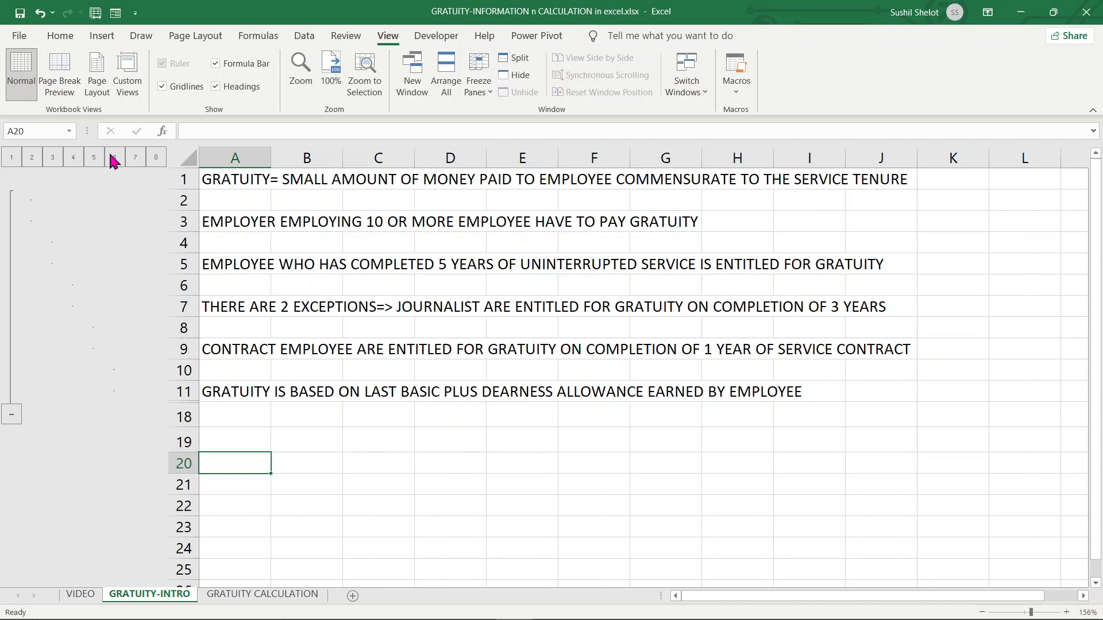
pyautogui.click(135, 157)
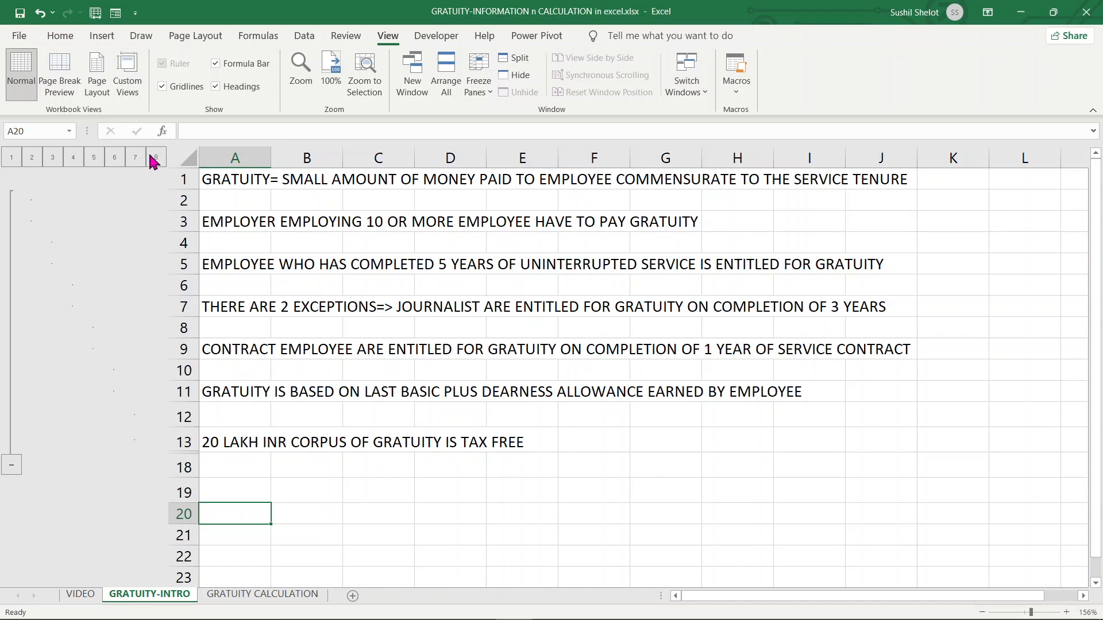
pyautogui.click(155, 159)
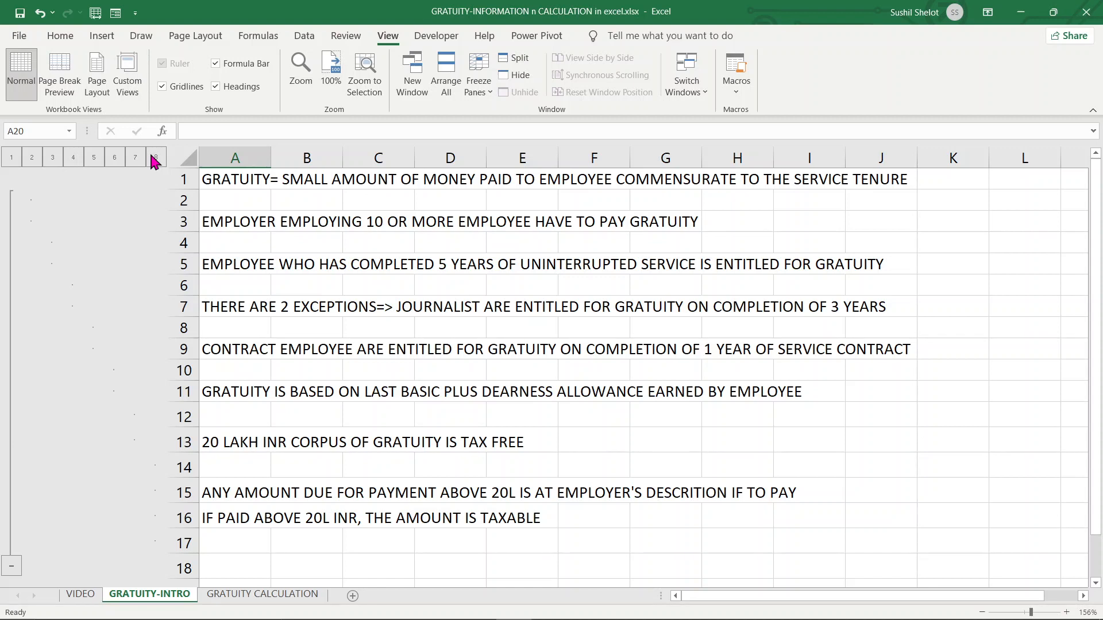
# Step: On the GRATUITY CALCULATION sheet, examine the gratuity formula in B2 and the salary components in row 8, especially basic and DA
pyautogui.click(282, 598)
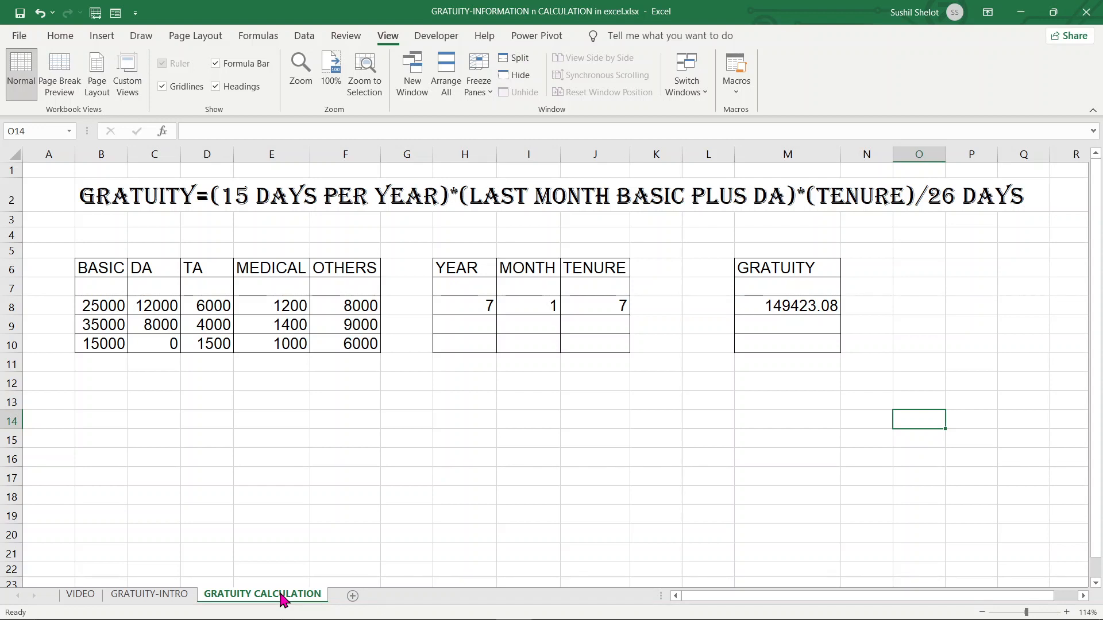
pyautogui.click(143, 195)
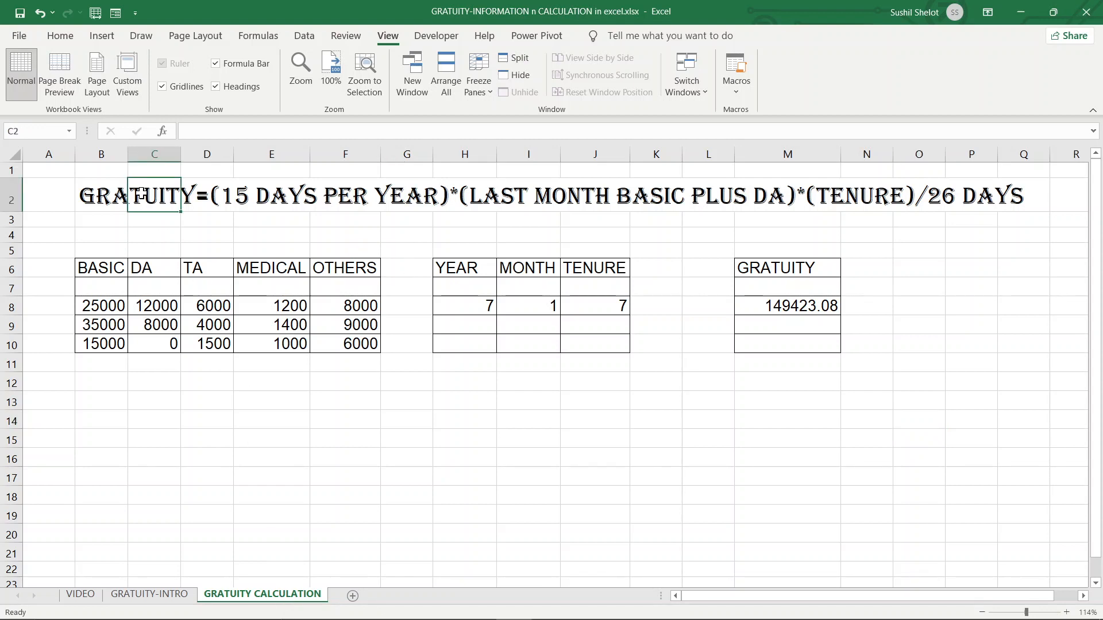
pyautogui.click(105, 195)
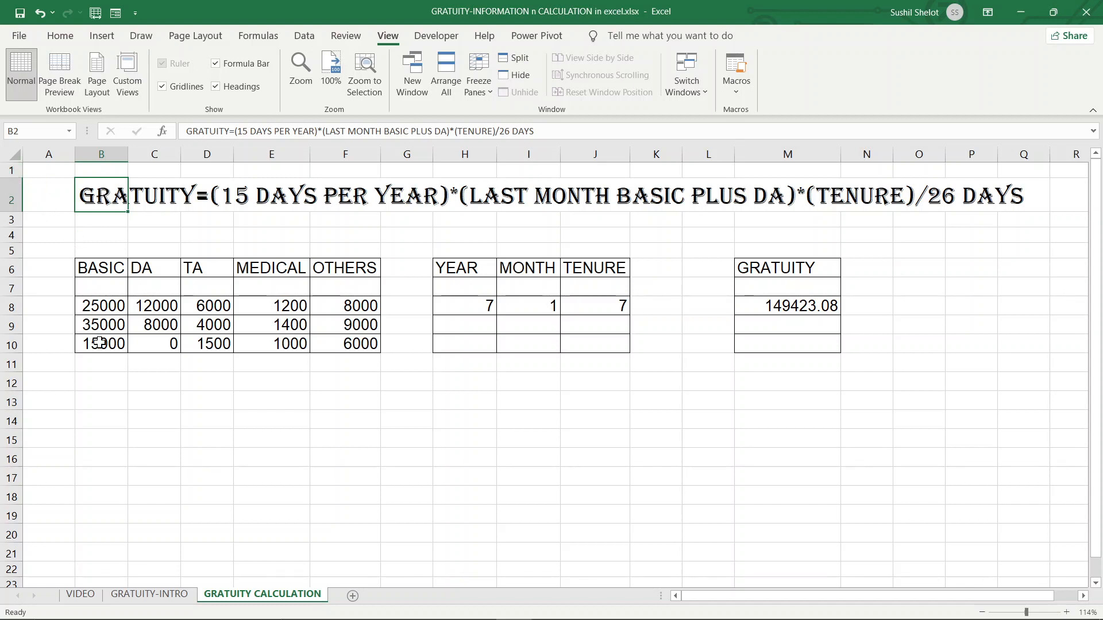
pyautogui.click(108, 304)
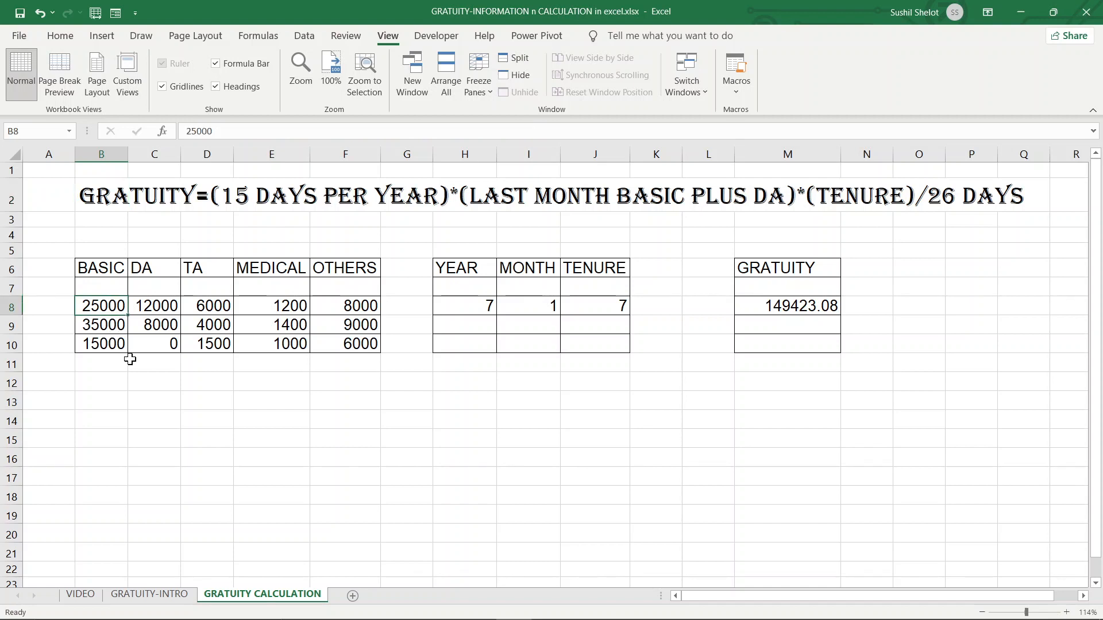
pyautogui.click(165, 305)
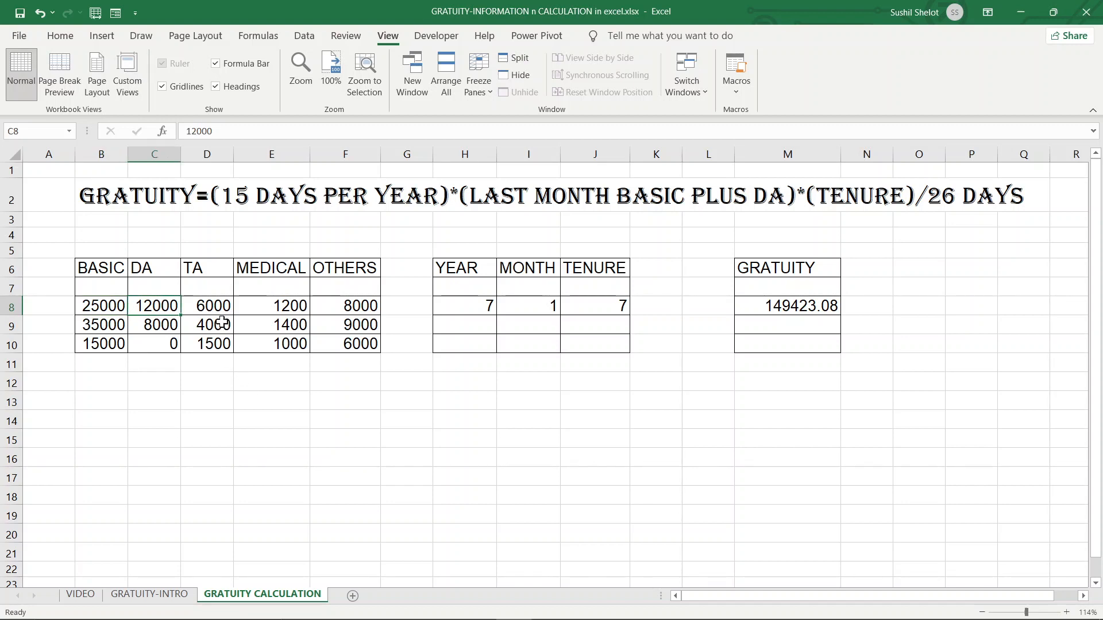
pyautogui.click(210, 306)
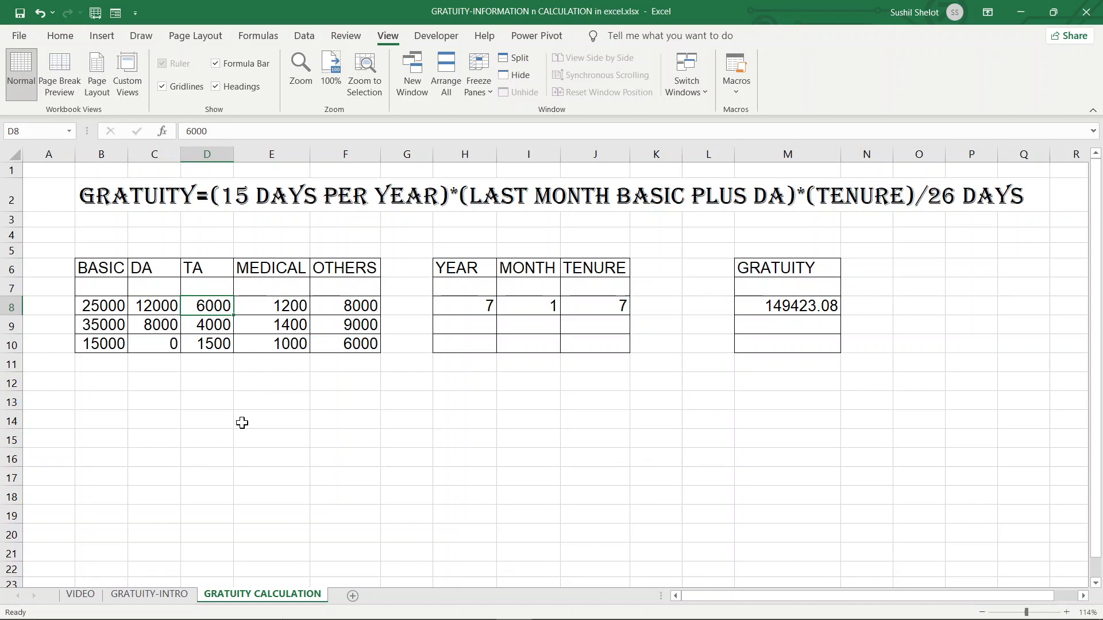
pyautogui.click(286, 306)
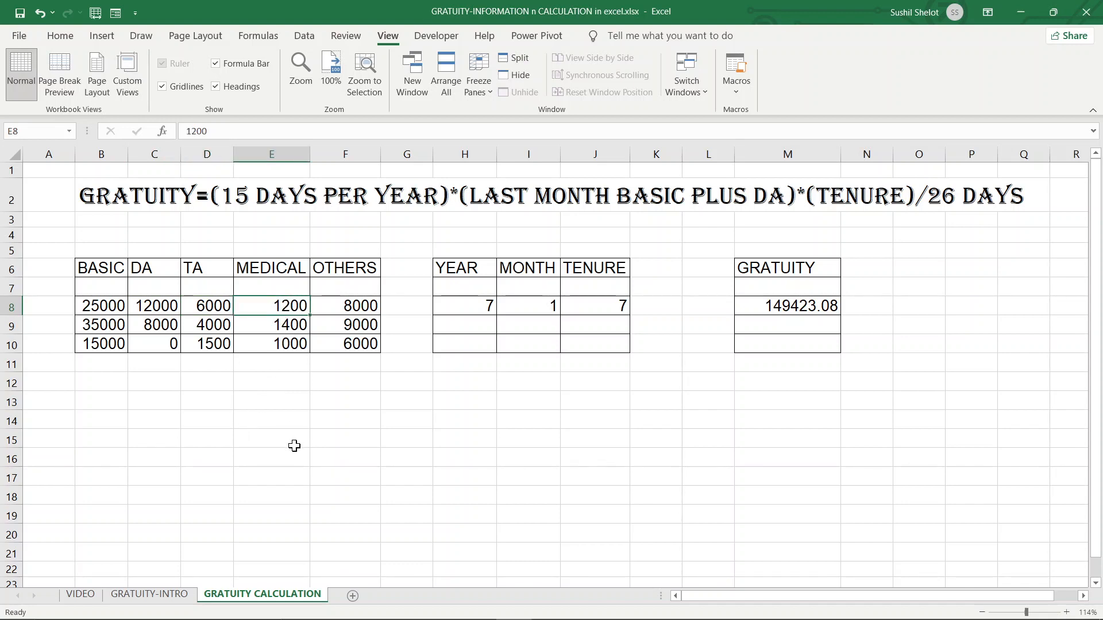
pyautogui.click(346, 306)
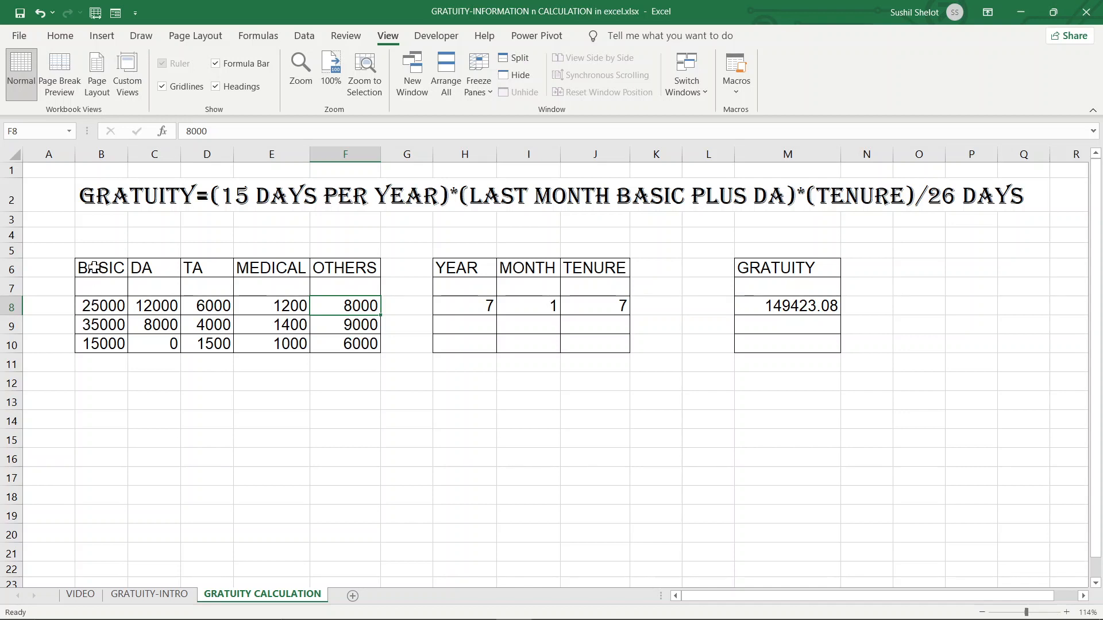
pyautogui.moveTo(94, 267); pyautogui.dragTo(377, 306)
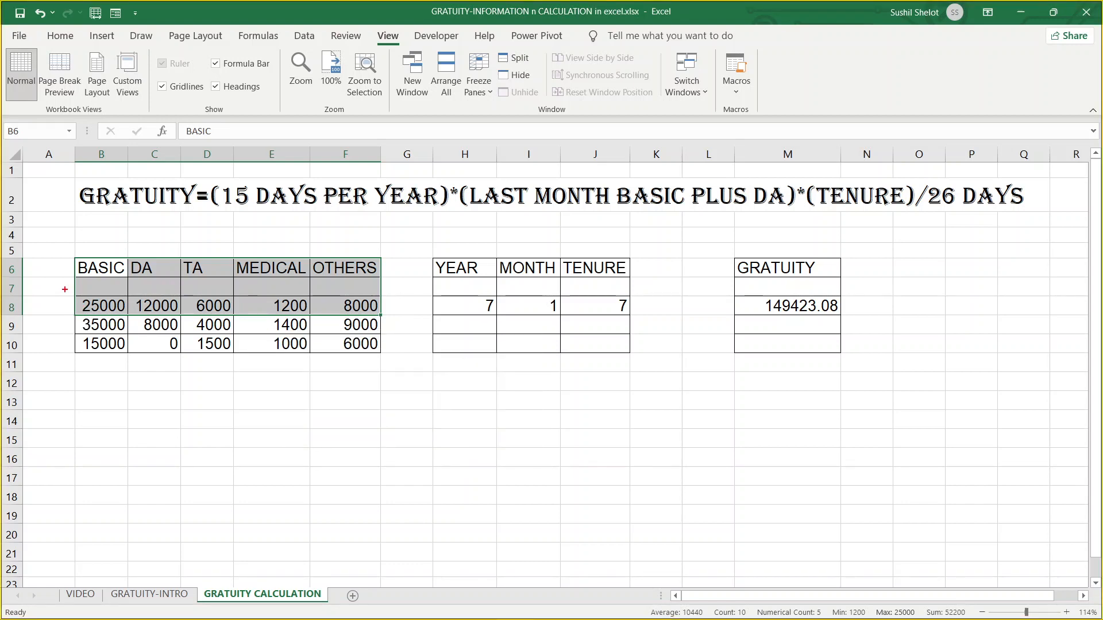
pyautogui.moveTo(65, 288); pyautogui.dragTo(187, 320)
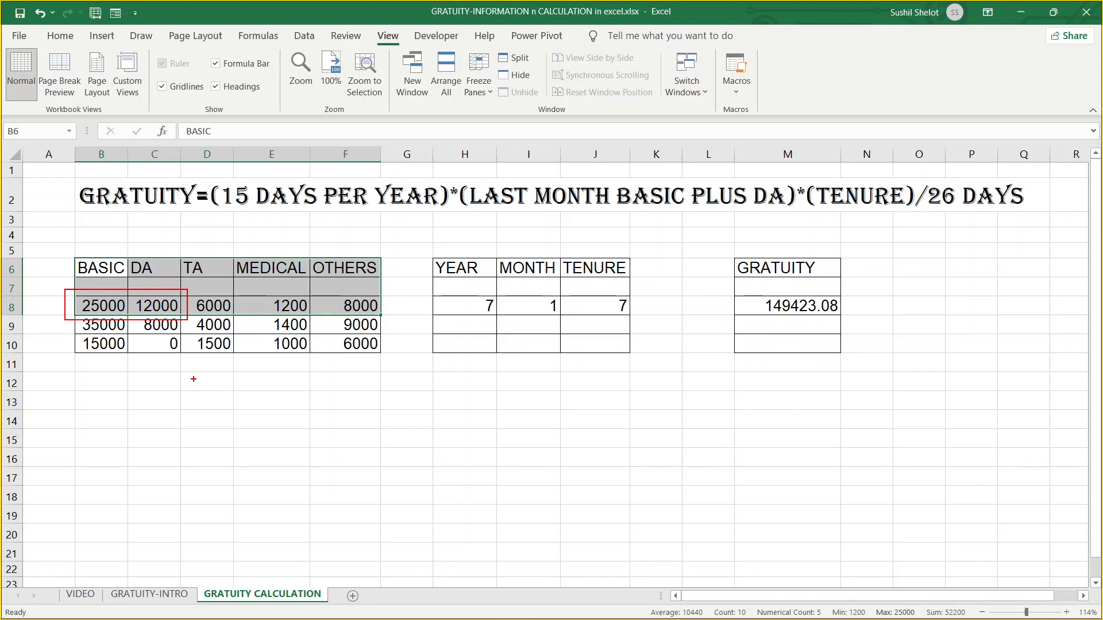
# Step: Try the values 2 and 5 in the MONTH cell I8 to test how the tenure is calculated
pyautogui.click(442, 304)
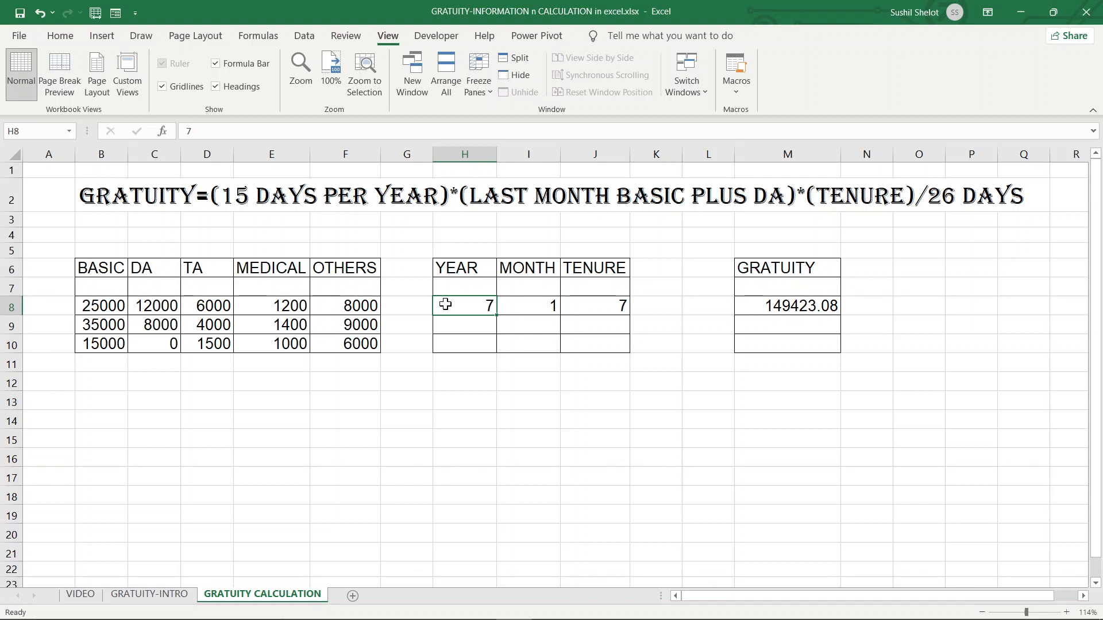
pyautogui.click(511, 301)
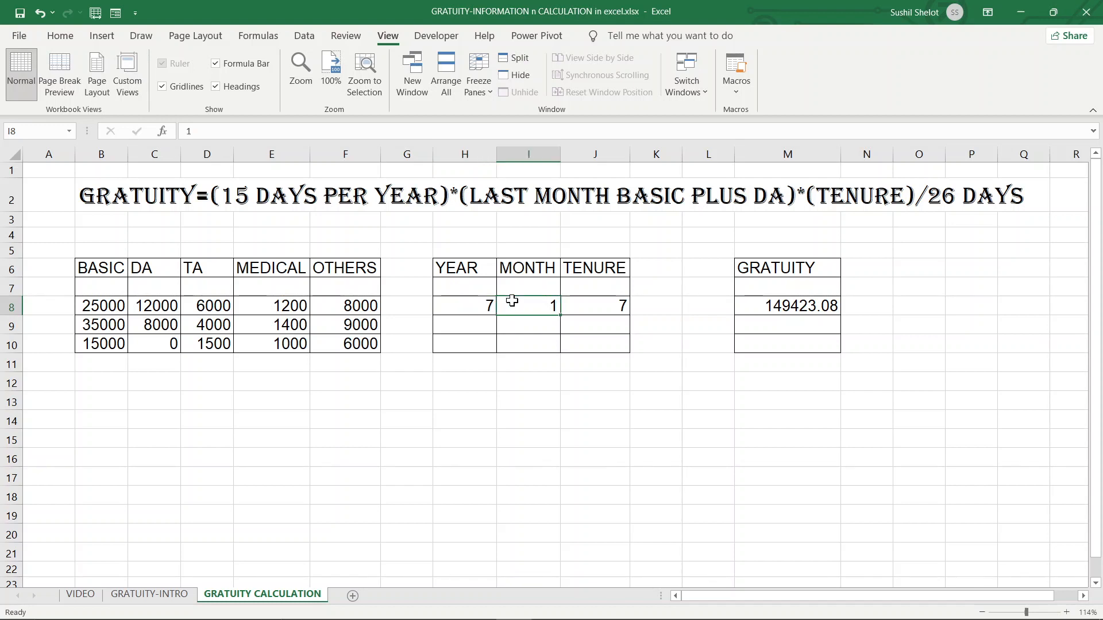
pyautogui.write('2')
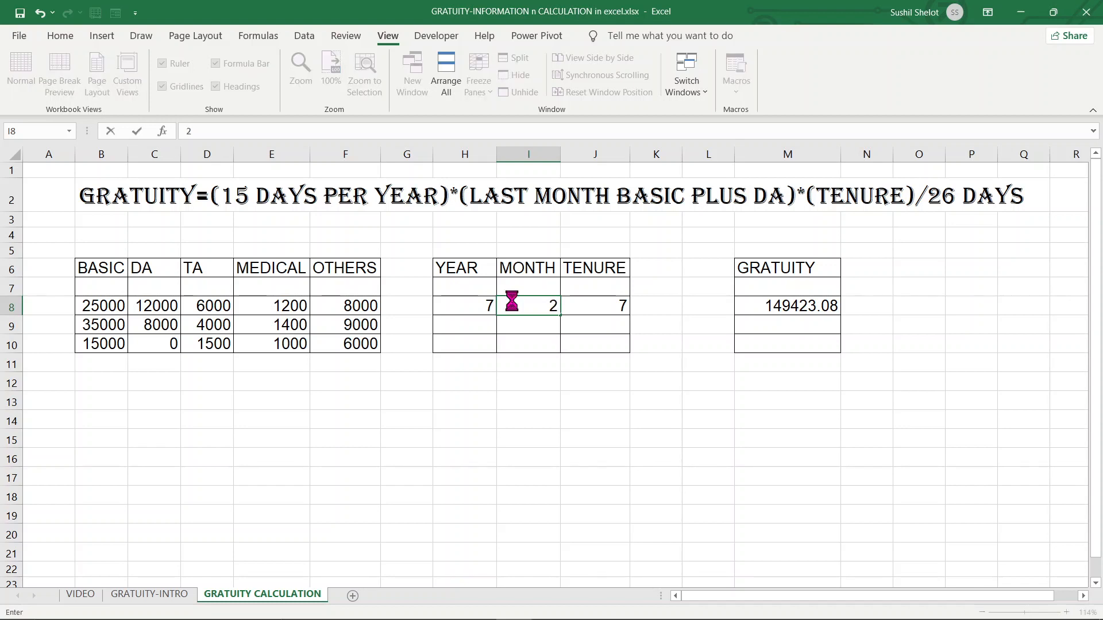
pyautogui.press('Return')
pyautogui.click(511, 300)
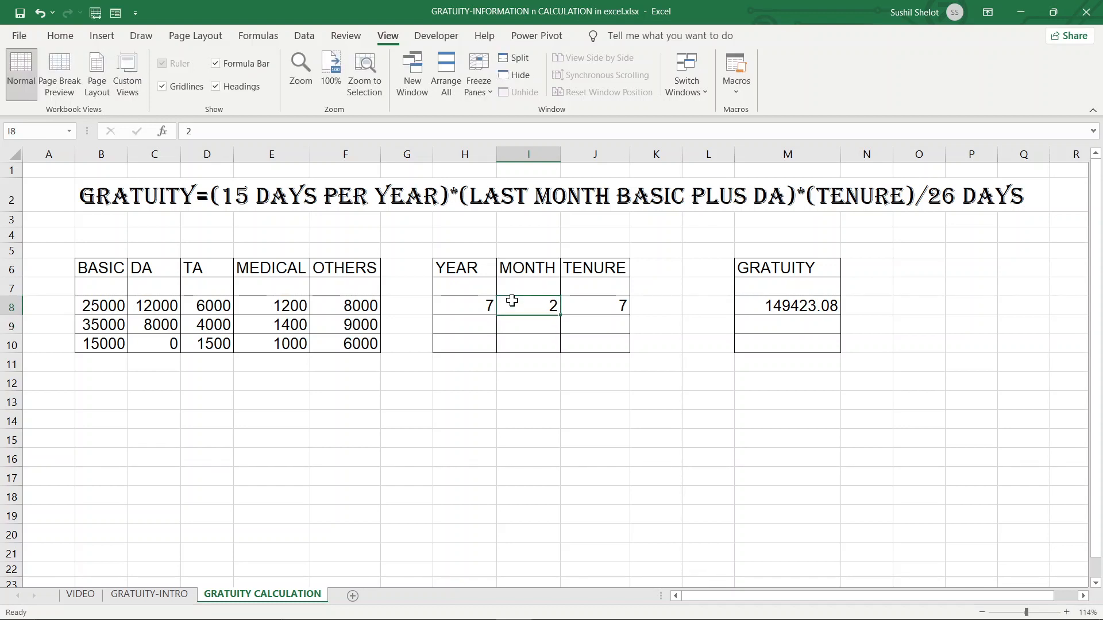
pyautogui.write('5')
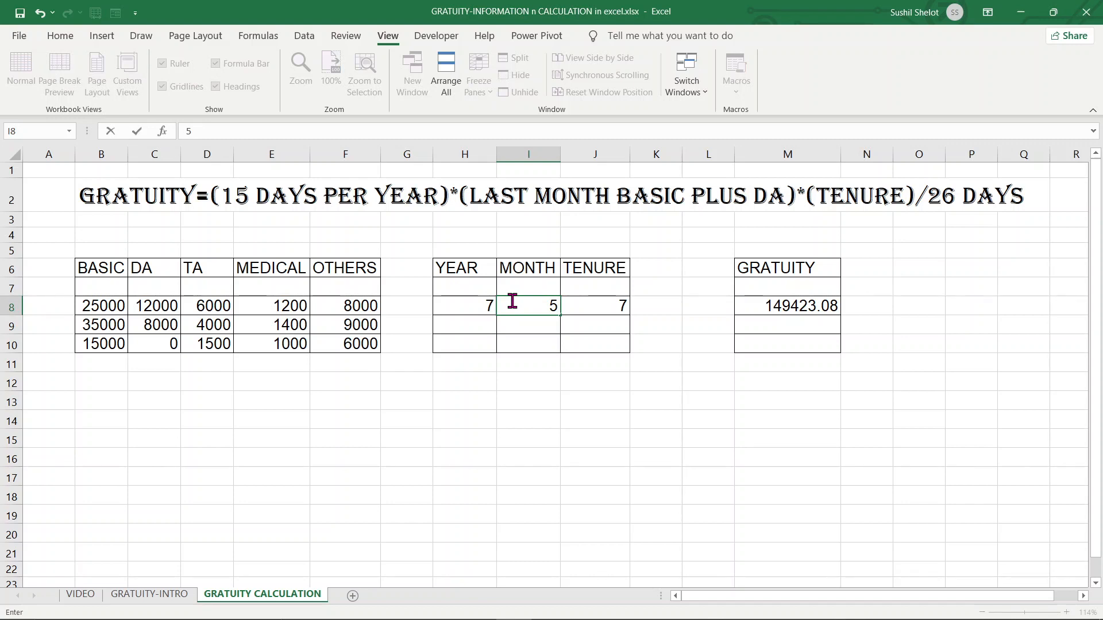
pyautogui.press('Return')
# Step: Set the MONTH value in I8 to 6
pyautogui.click(527, 307)
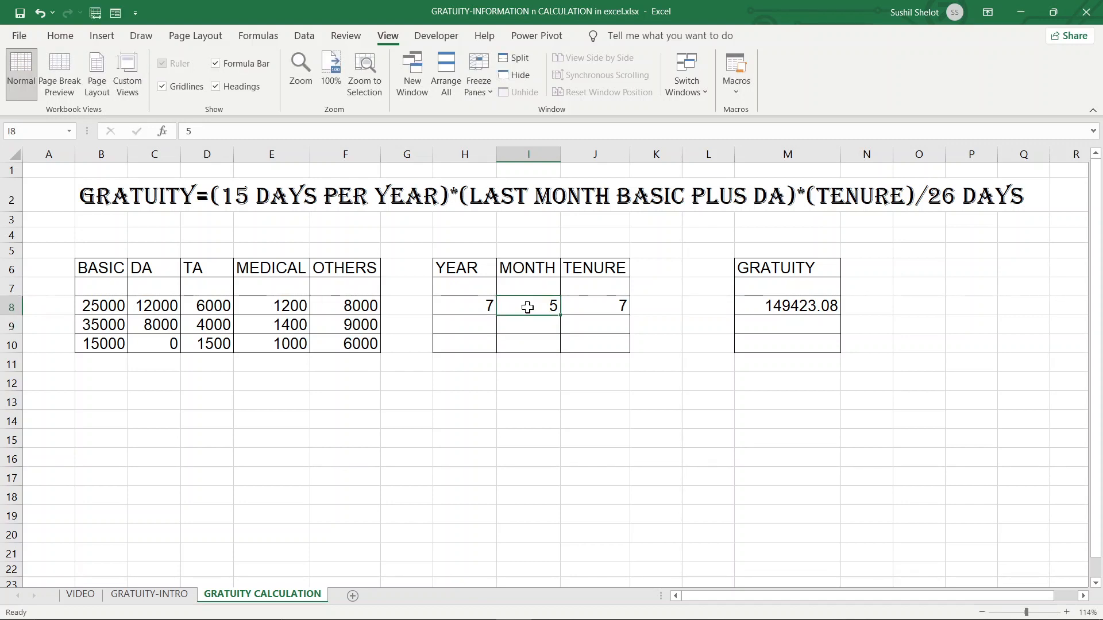
pyautogui.write('6')
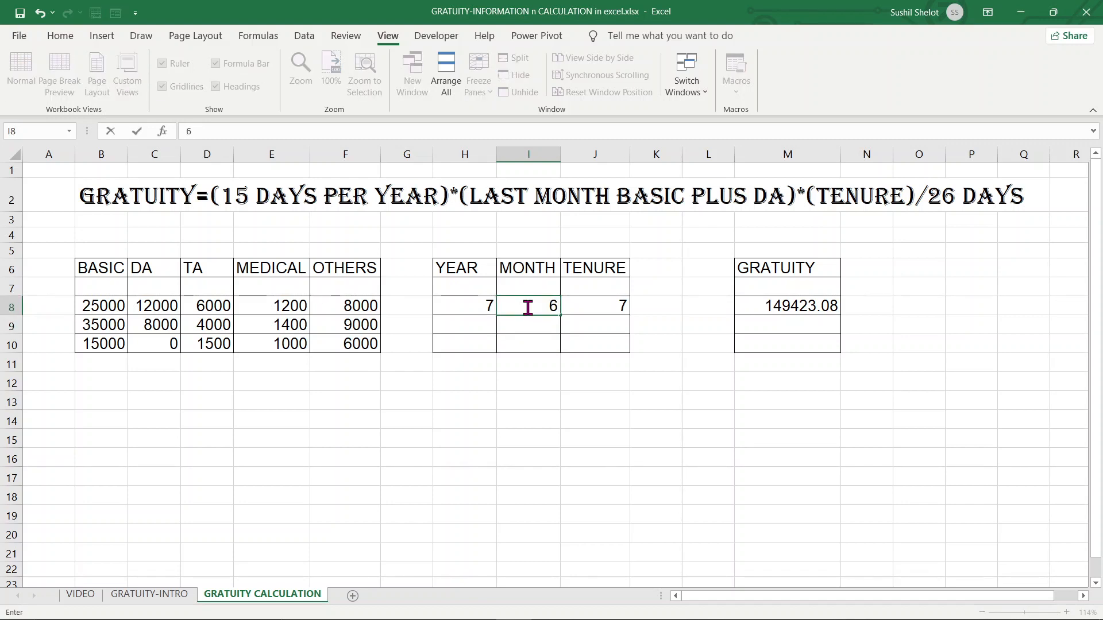
pyautogui.press('Return')
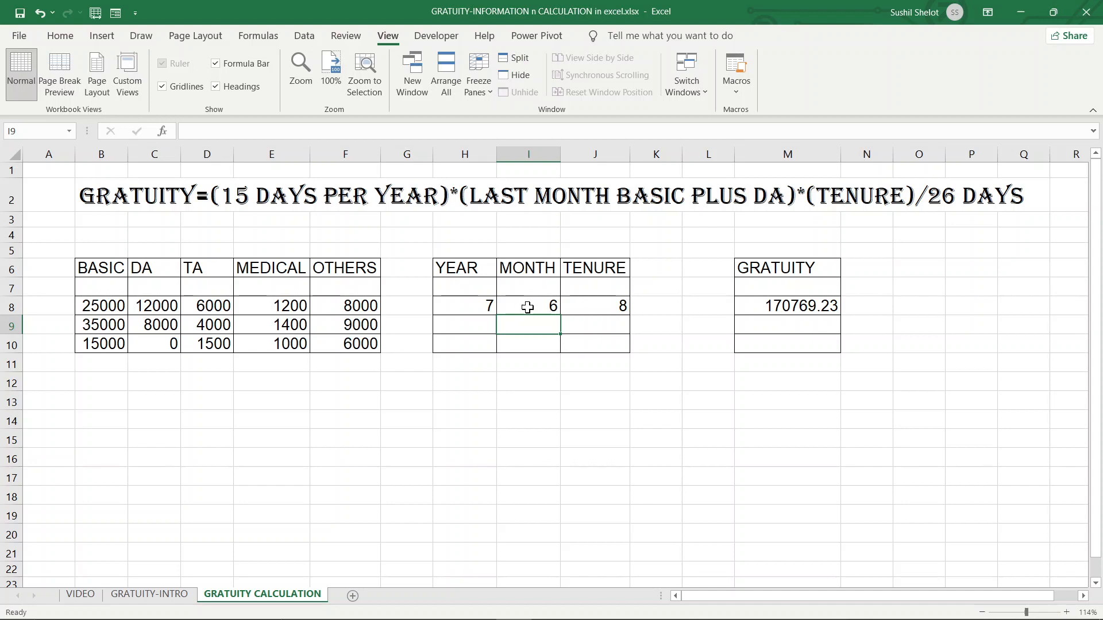
# Step: Enter the tenure formula =IF(I9>=6,H9+1,H9) in J9, using the TENURE formula in J8 as reference
pyautogui.click(594, 299)
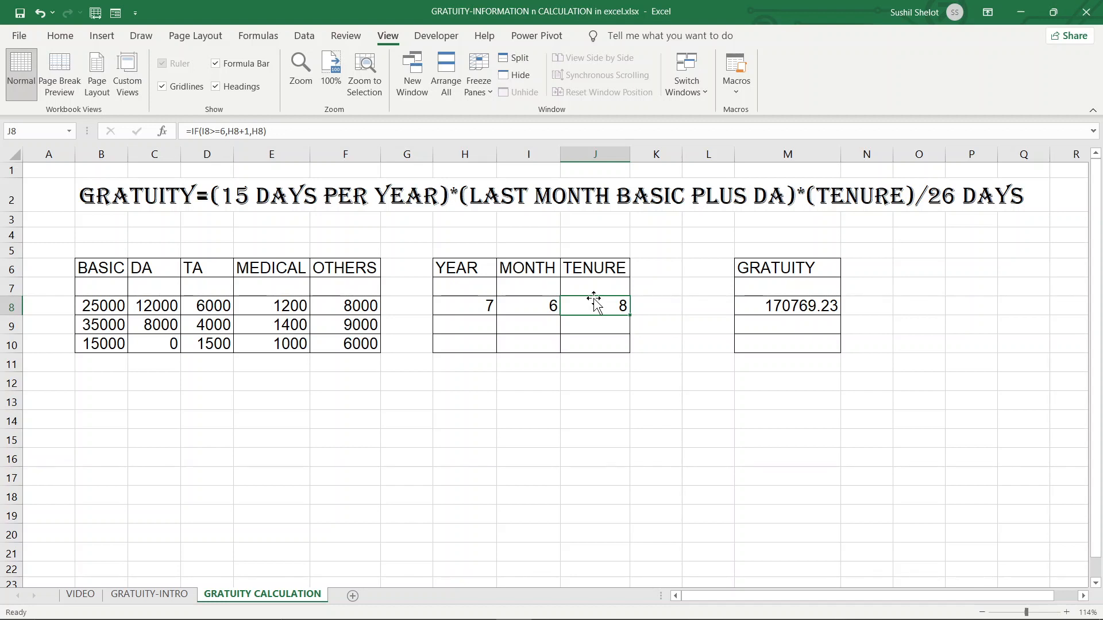
pyautogui.click(598, 328)
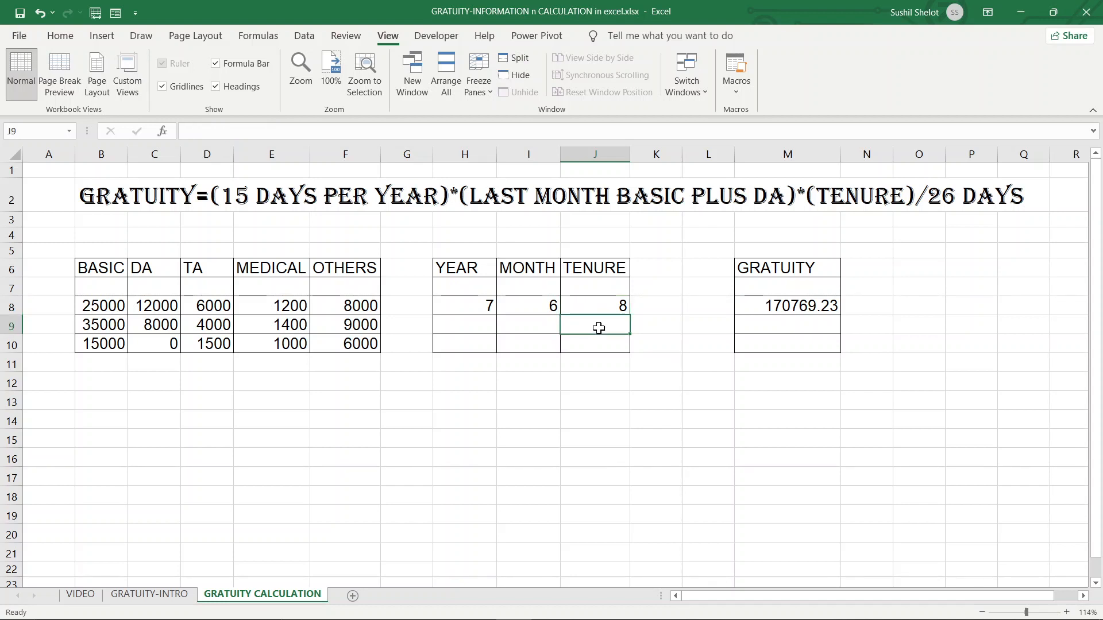
pyautogui.write('=IF(')
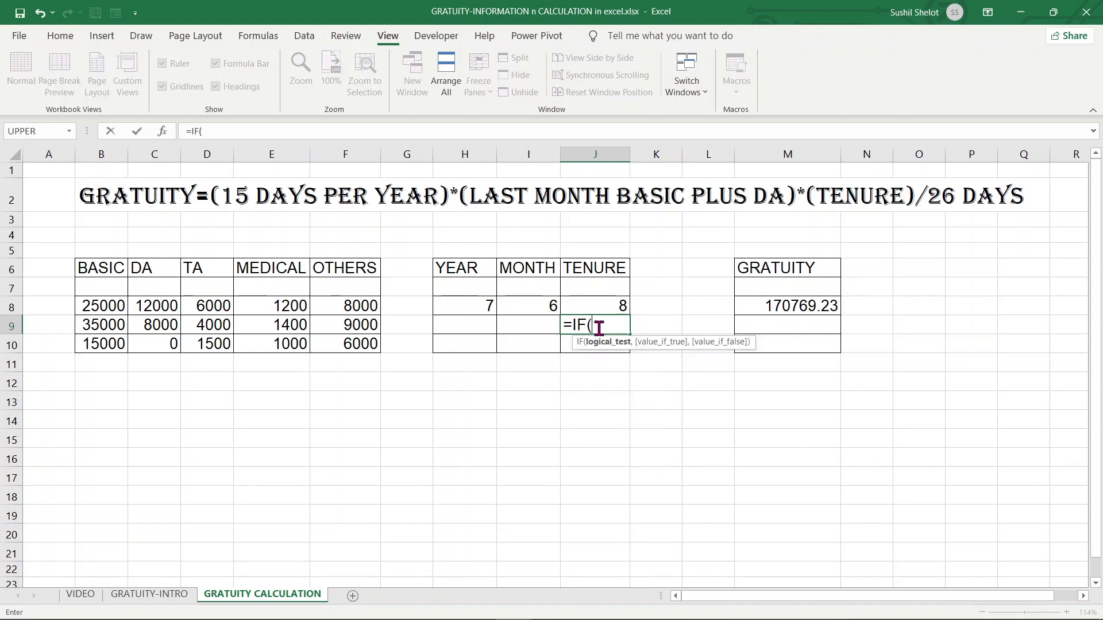
pyautogui.click(534, 325)
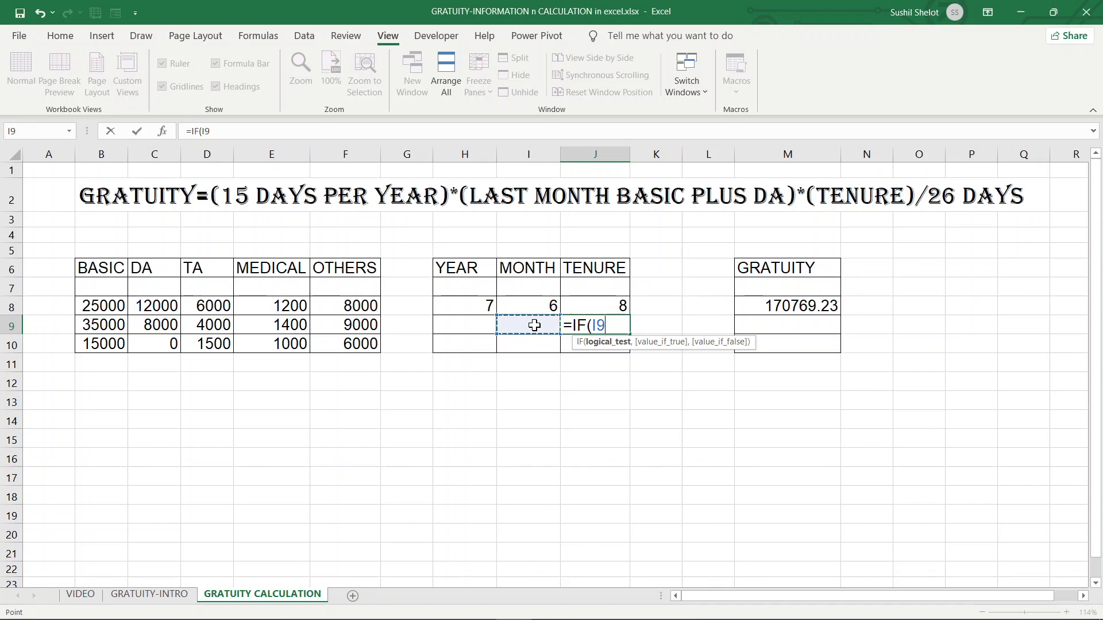
pyautogui.write('=')
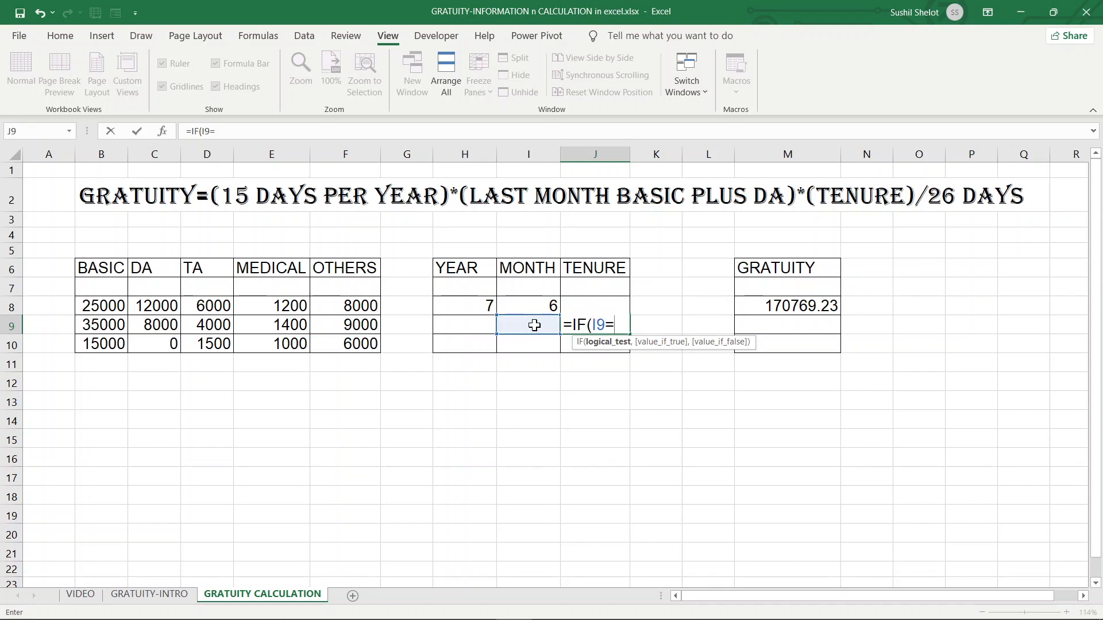
pyautogui.write('>6,')
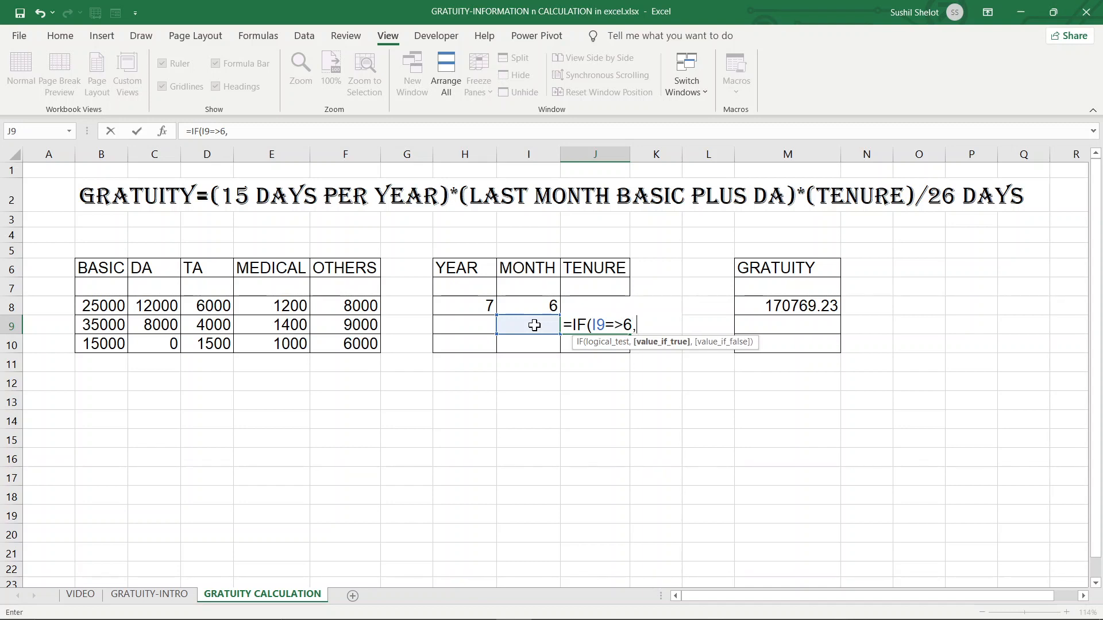
pyautogui.click(483, 325)
pyautogui.write('+1')
pyautogui.write(',')
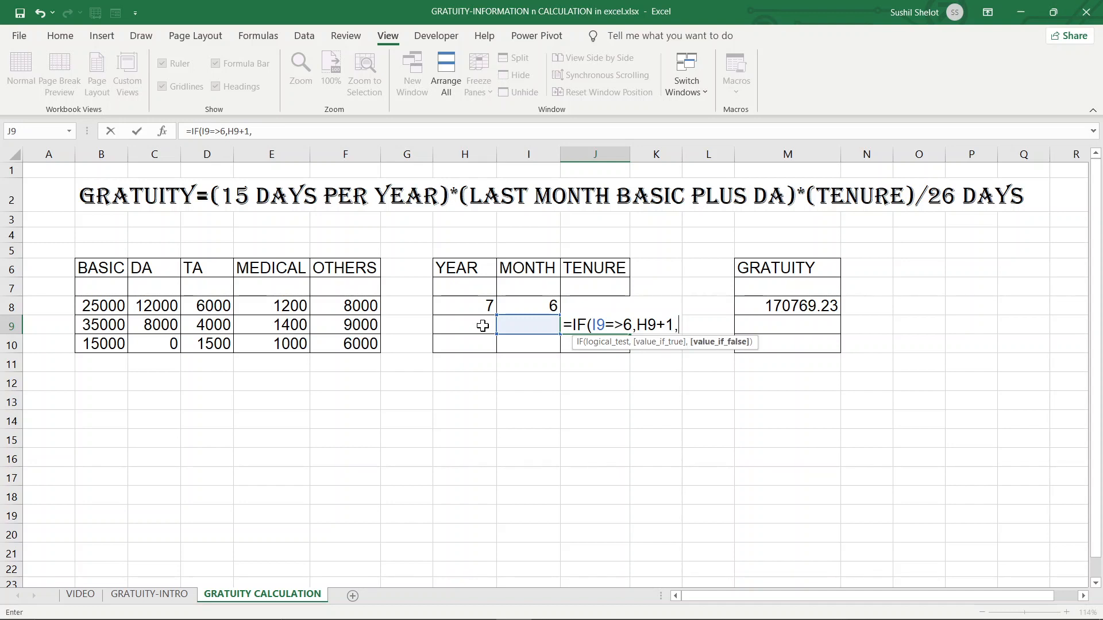
pyautogui.click(482, 326)
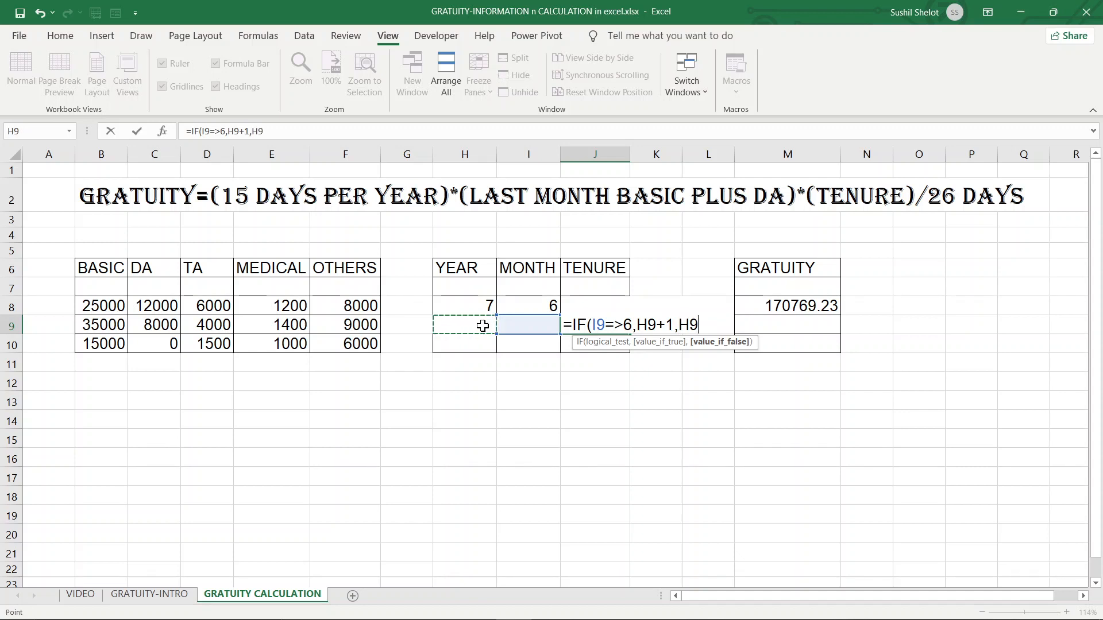
pyautogui.write(')')
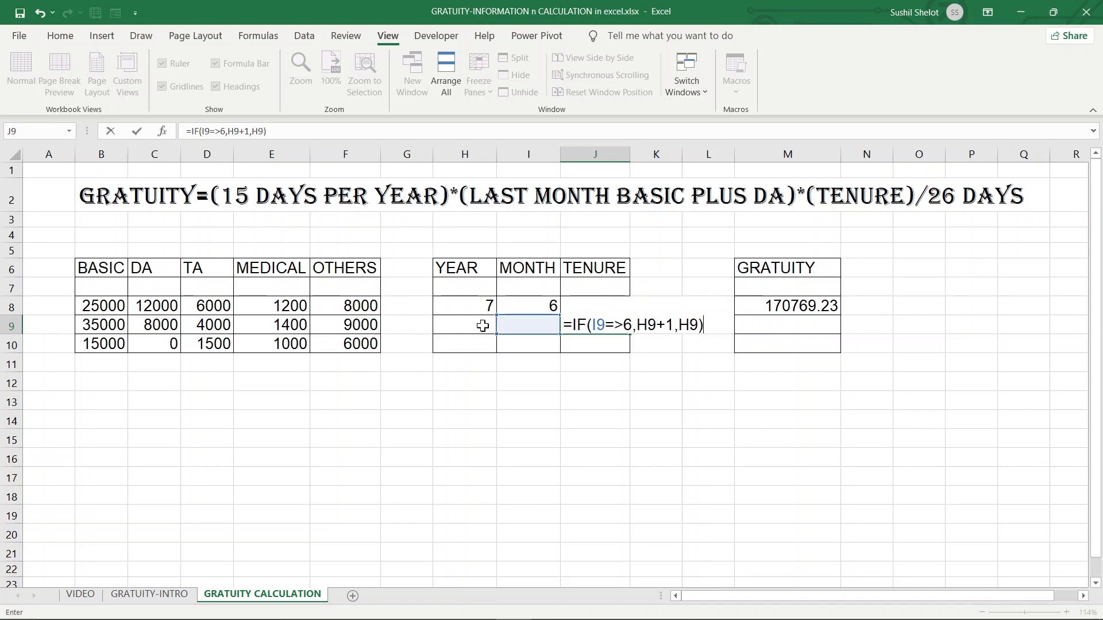
pyautogui.press('Return')
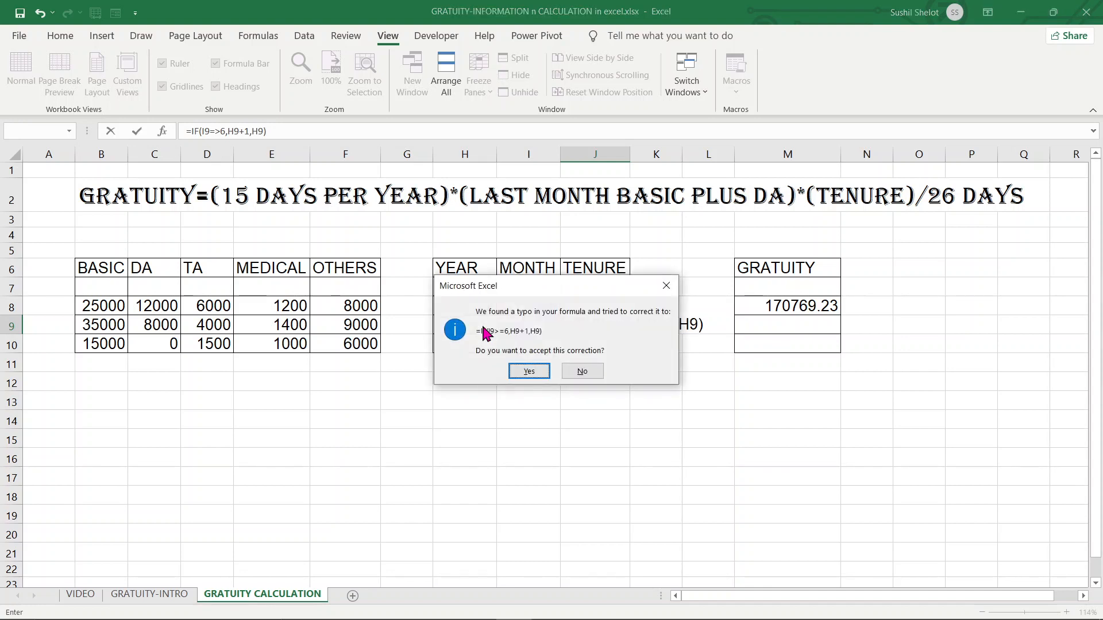
pyautogui.click(512, 369)
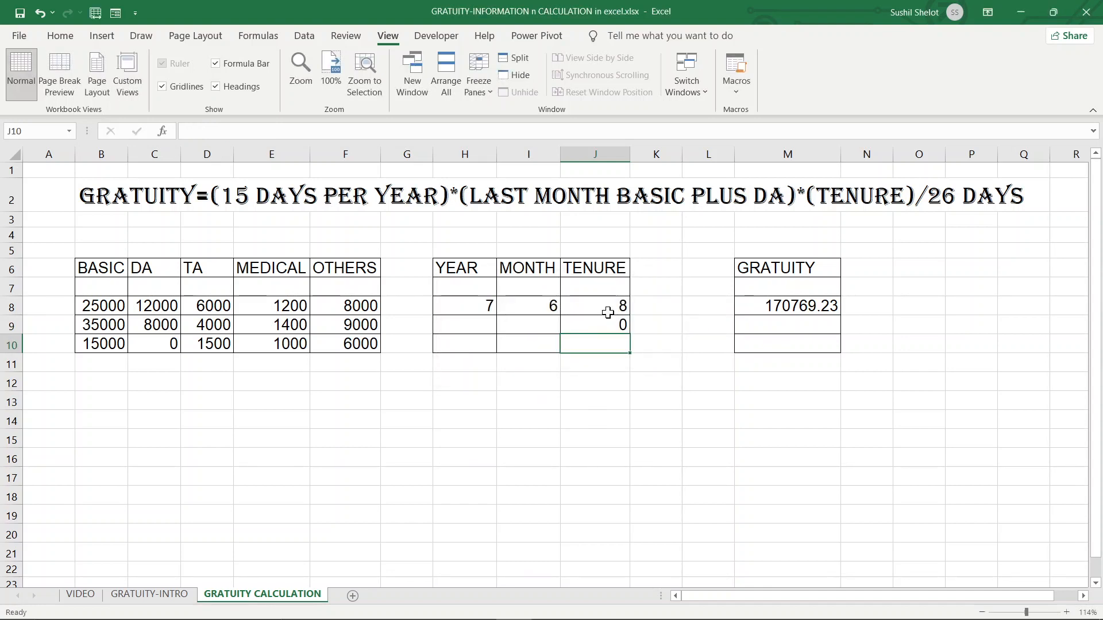
# Step: Examine the tenure formula in J9 and the gratuity formula in M8, including the cells they reference
pyautogui.click(601, 325)
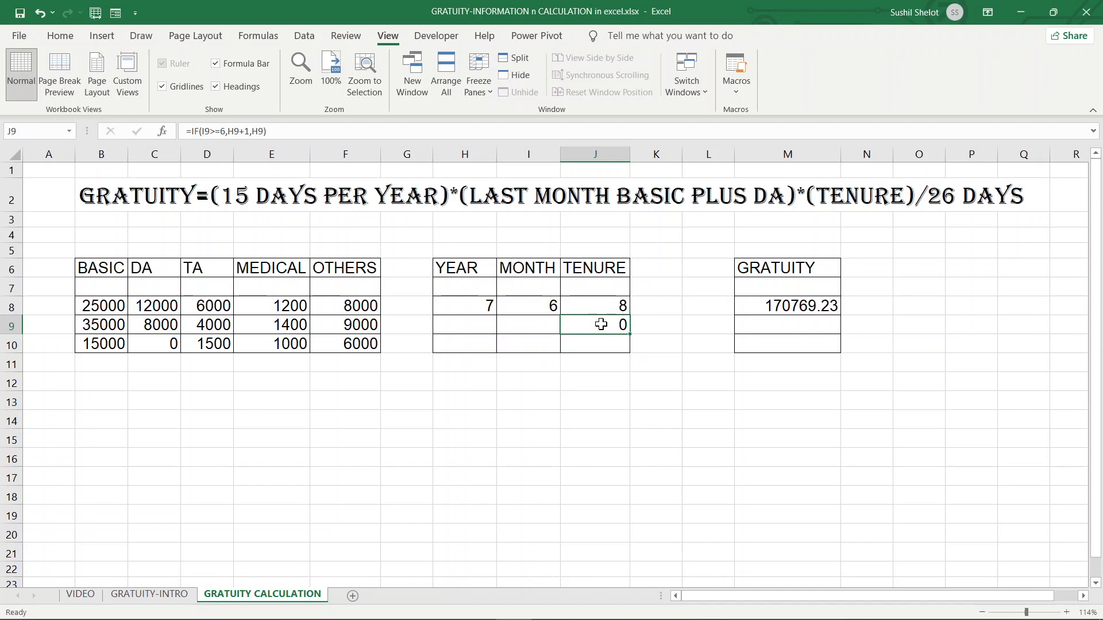
pyautogui.click(467, 324)
pyautogui.click(591, 323)
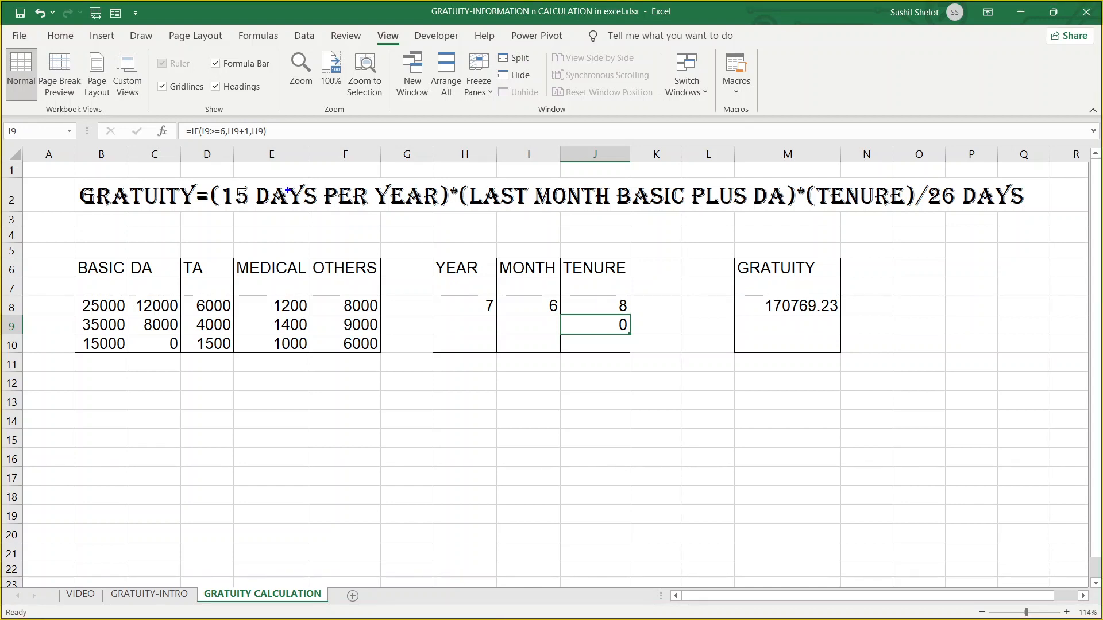
pyautogui.moveTo(179, 121); pyautogui.dragTo(276, 145)
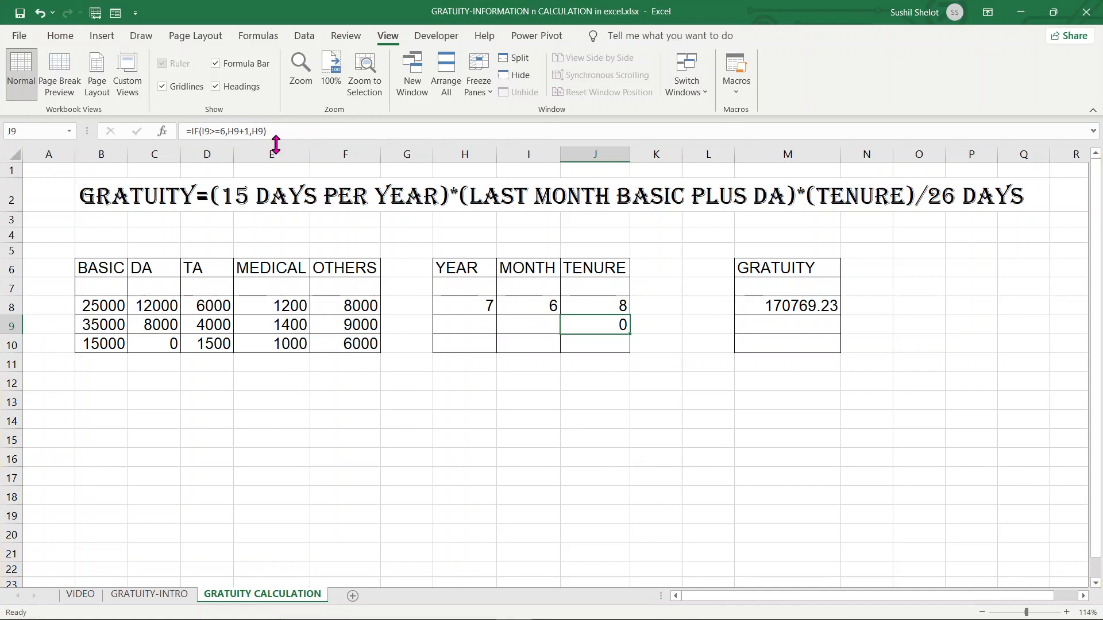
pyautogui.click(771, 305)
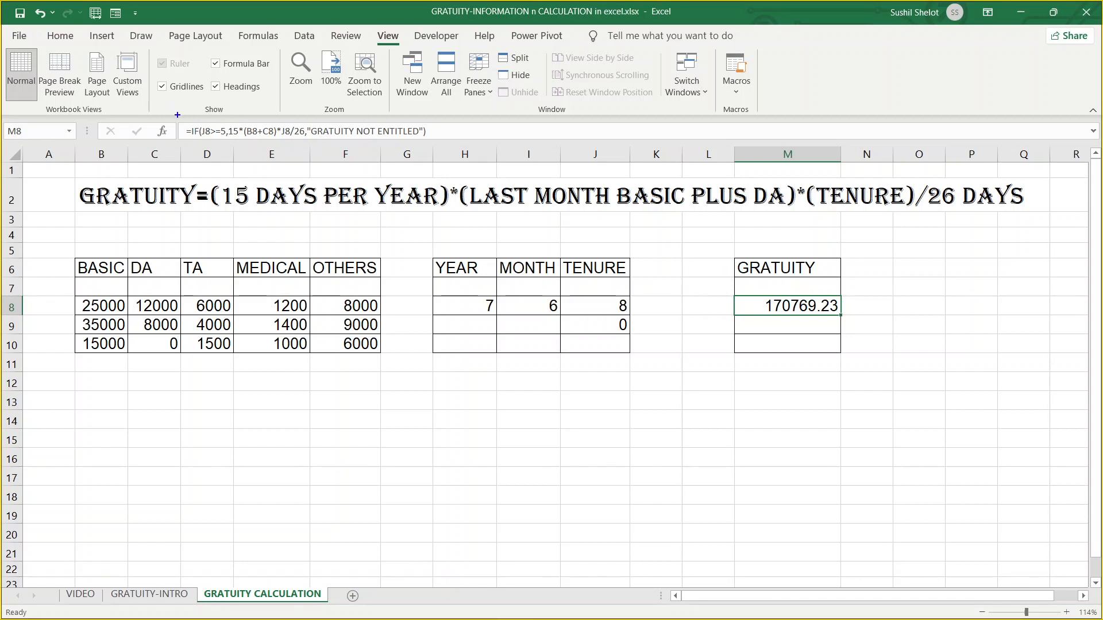
pyautogui.moveTo(181, 119); pyautogui.dragTo(434, 144)
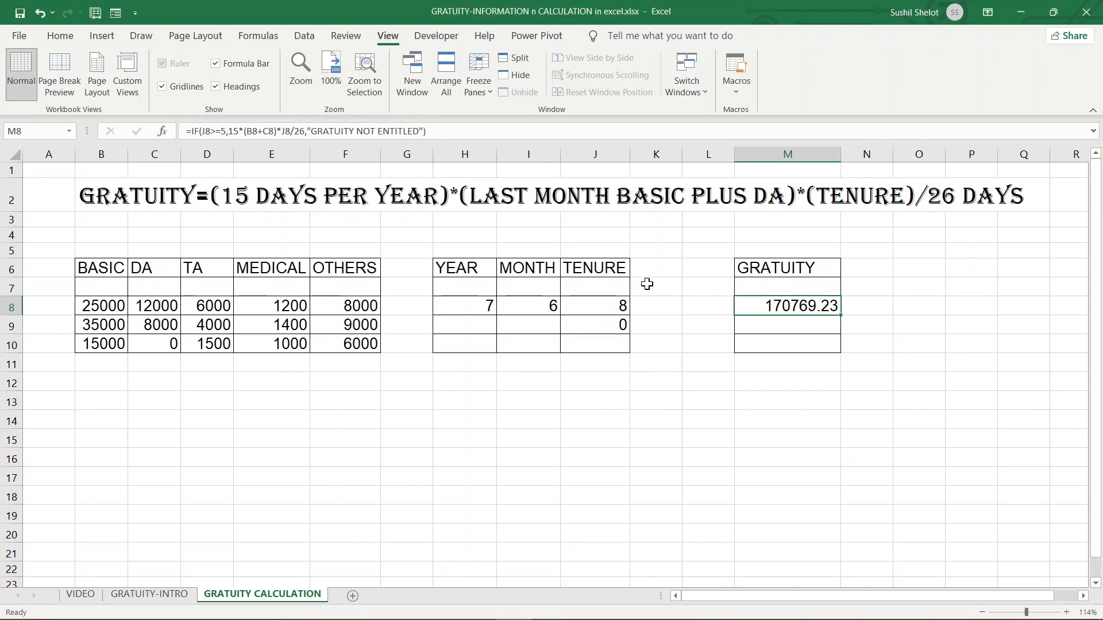
pyautogui.doubleClick(764, 309)
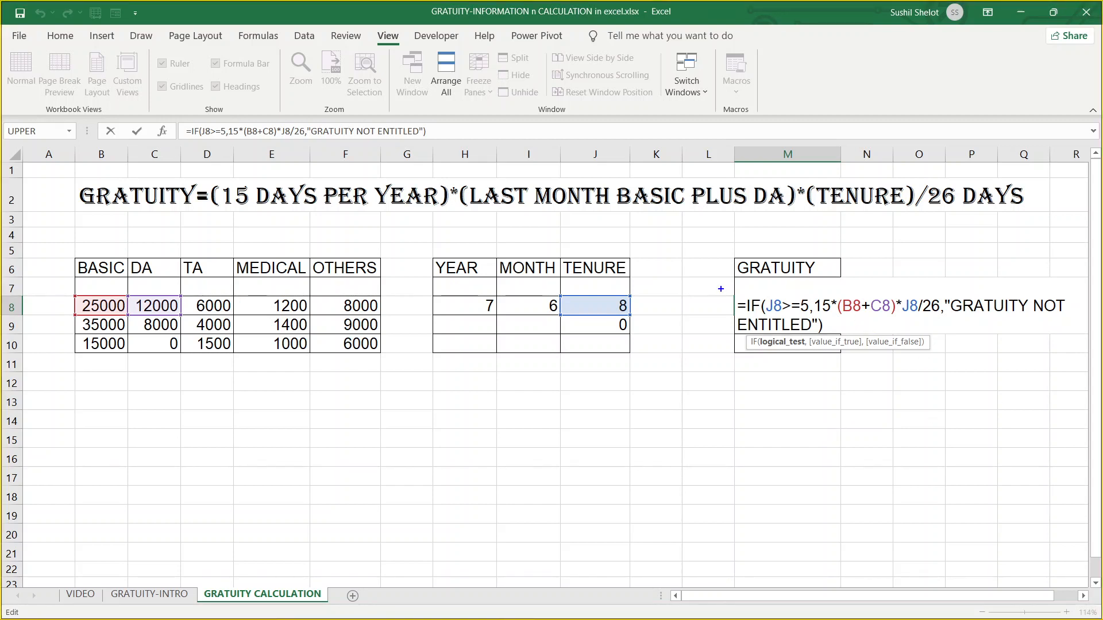
pyautogui.moveTo(721, 289)
pyautogui.mouseDown()
pyautogui.moveTo(876, 339)
pyautogui.moveTo(1080, 335)
pyautogui.mouseUp()
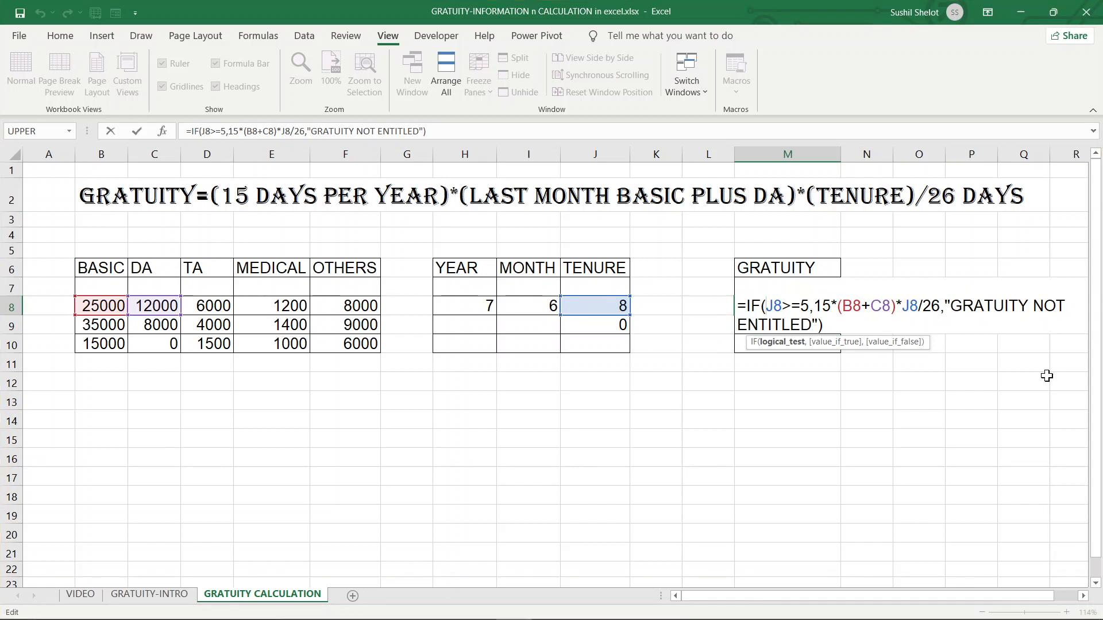
pyautogui.press('Return')
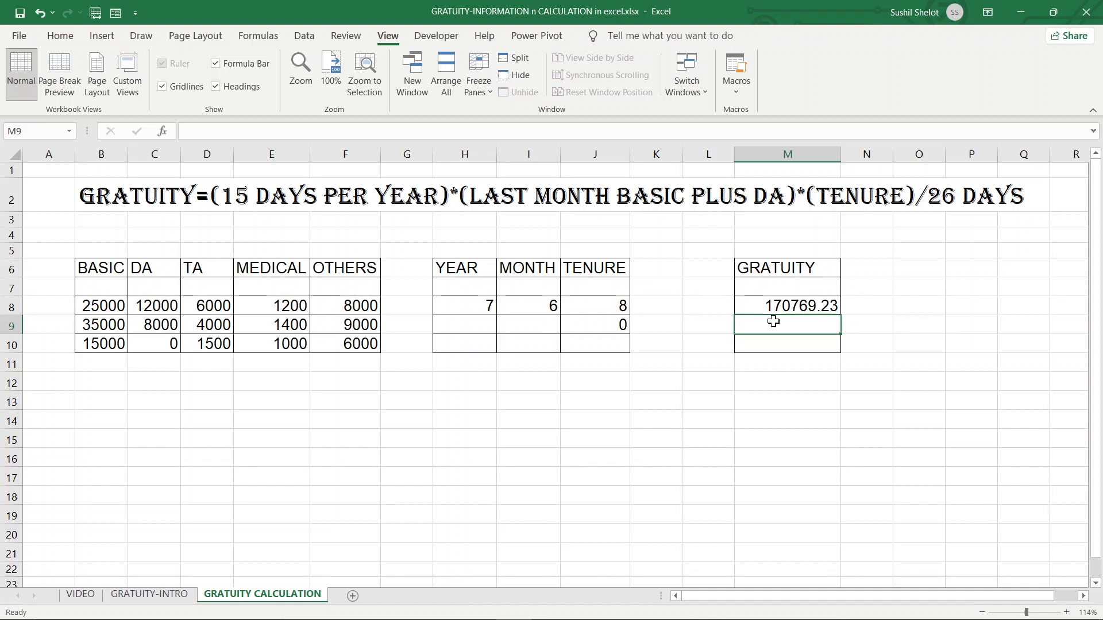
# Step: Try 4 as the MONTH in I8 and 4 as the YEAR in H8 to test the gratuity entitlement condition
pyautogui.click(541, 308)
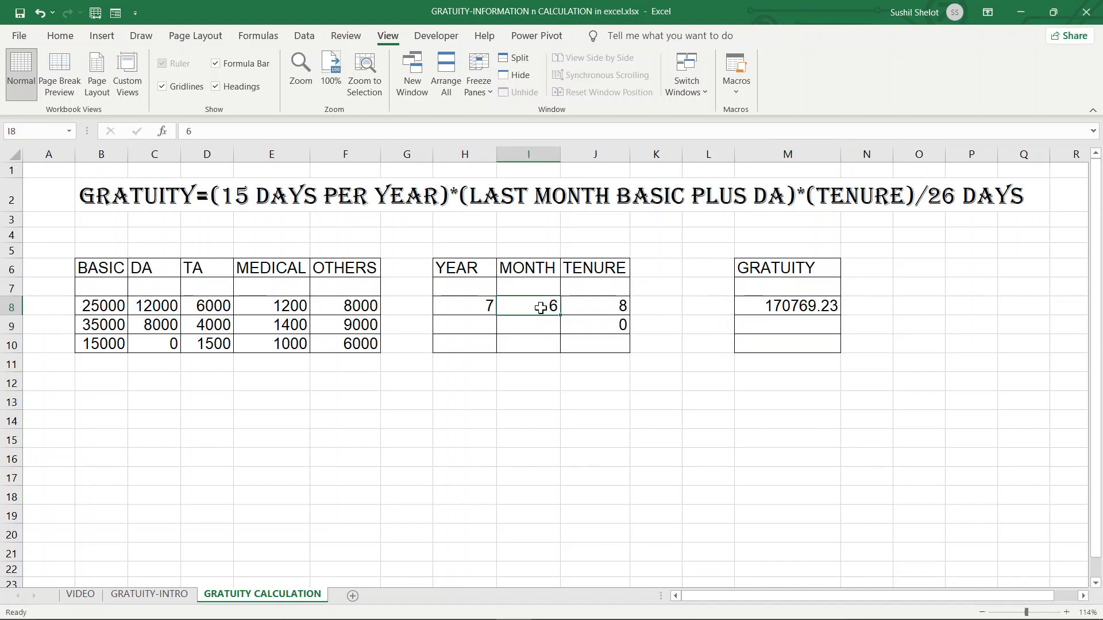
pyautogui.write('4')
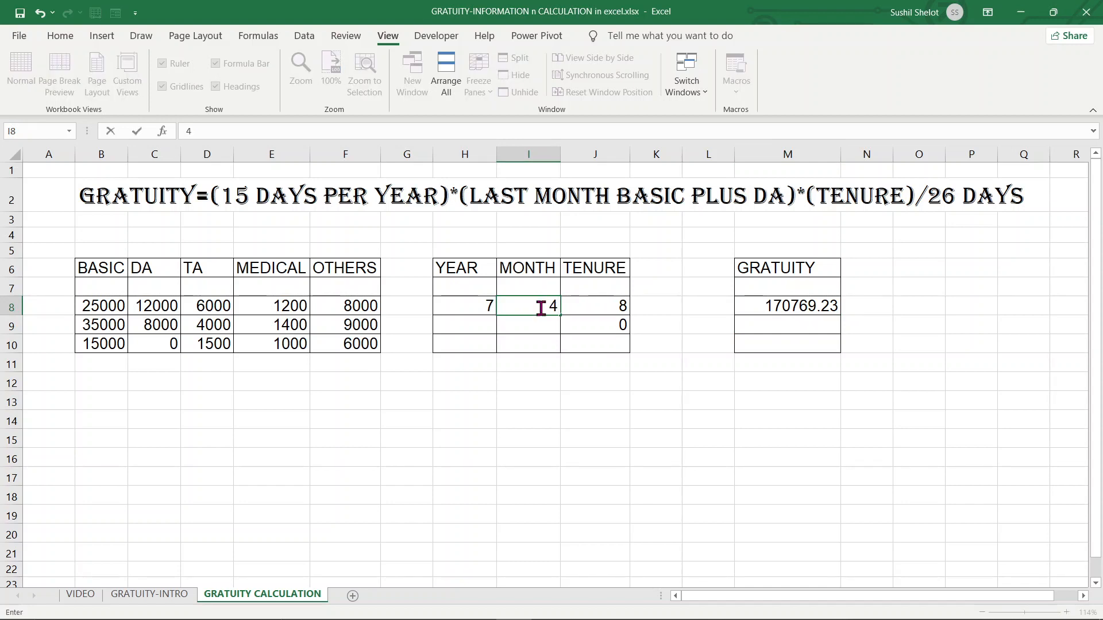
pyautogui.press('Return')
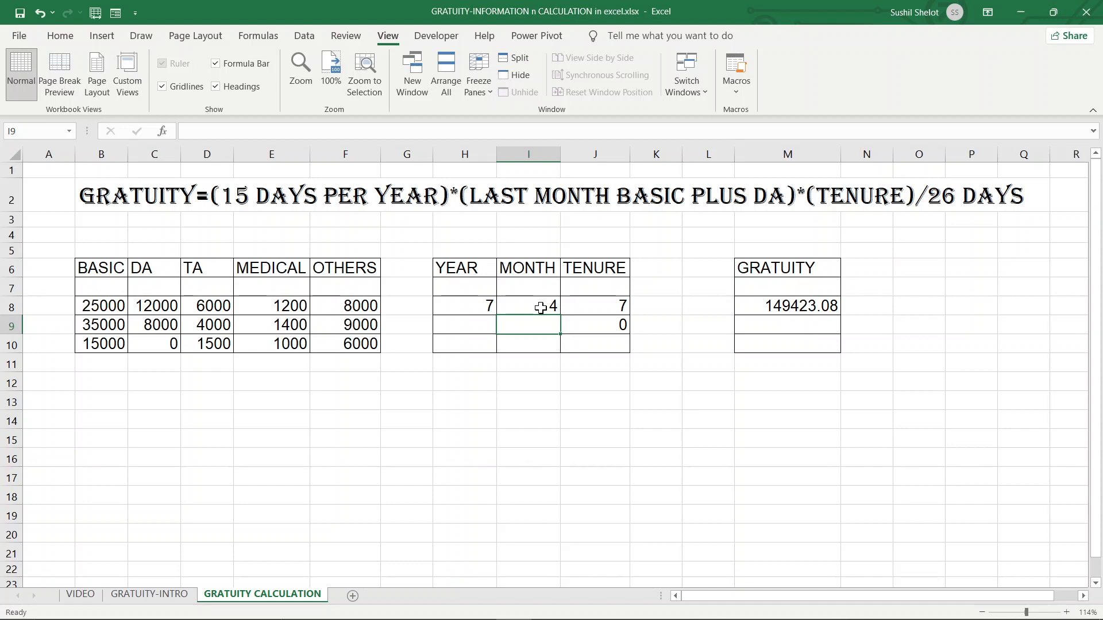
pyautogui.click(463, 305)
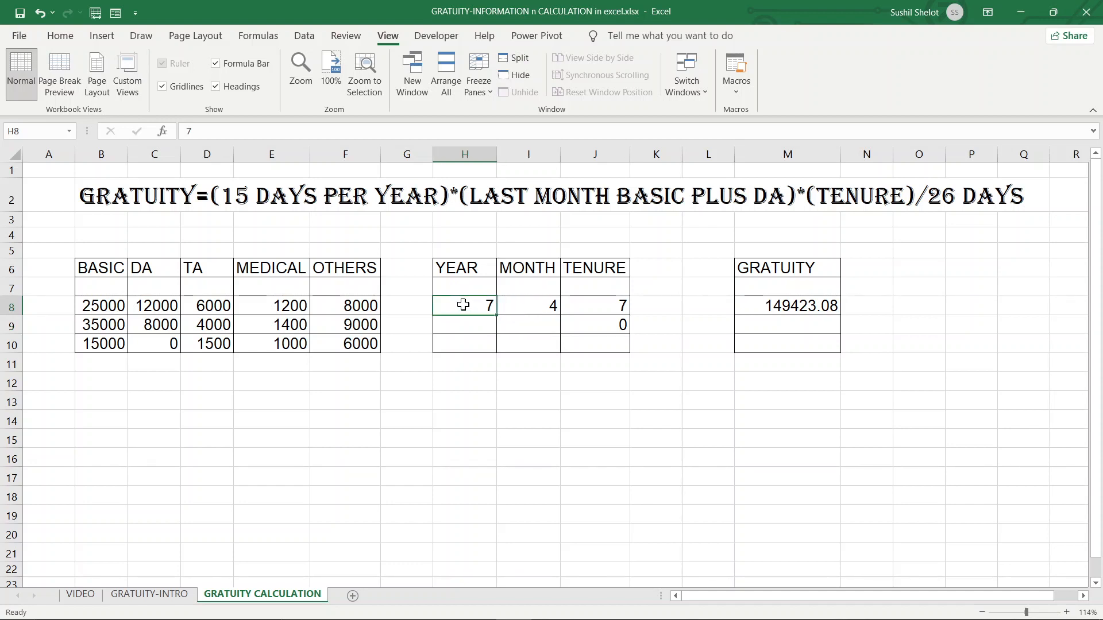
pyautogui.write('4')
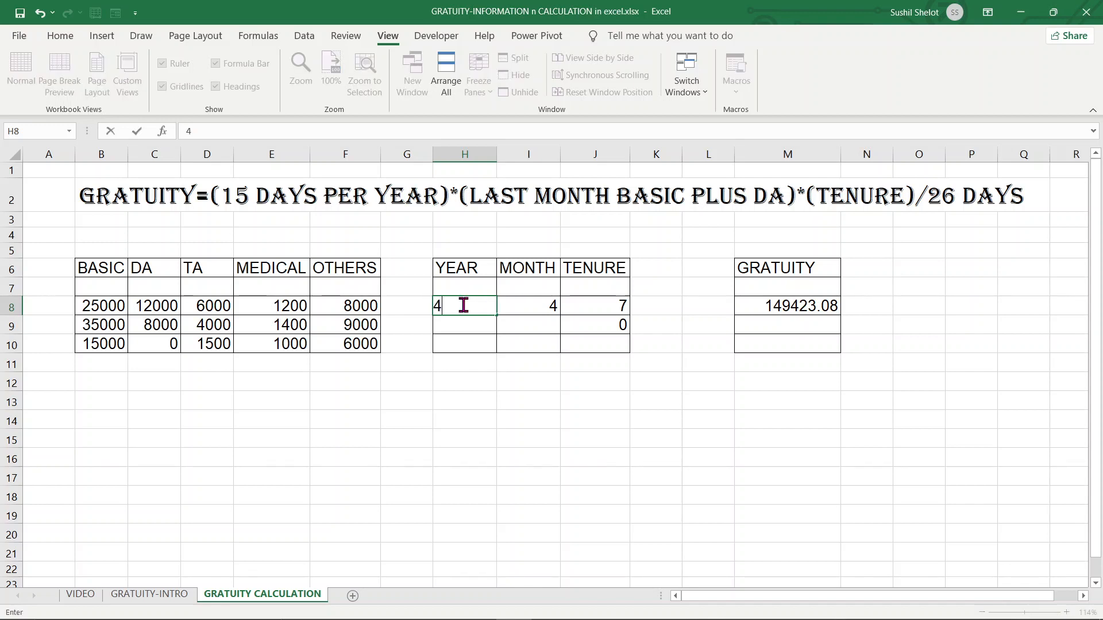
pyautogui.press('Return')
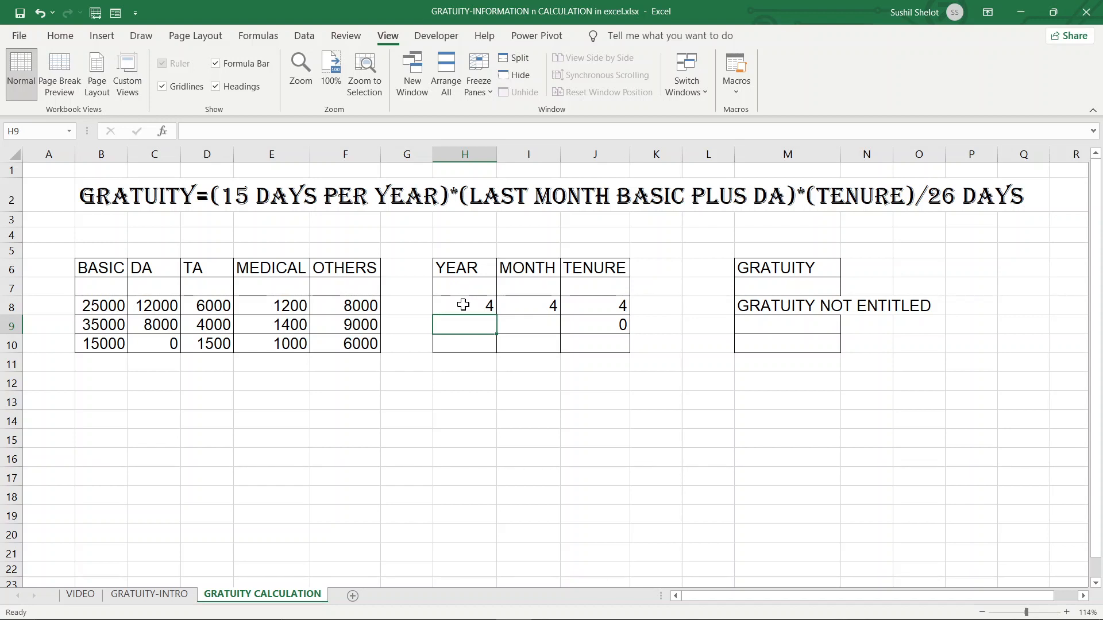
# Step: Set the MONTH in I8 to 6 and check the tenure in J8 and the gratuity in M8
pyautogui.click(507, 305)
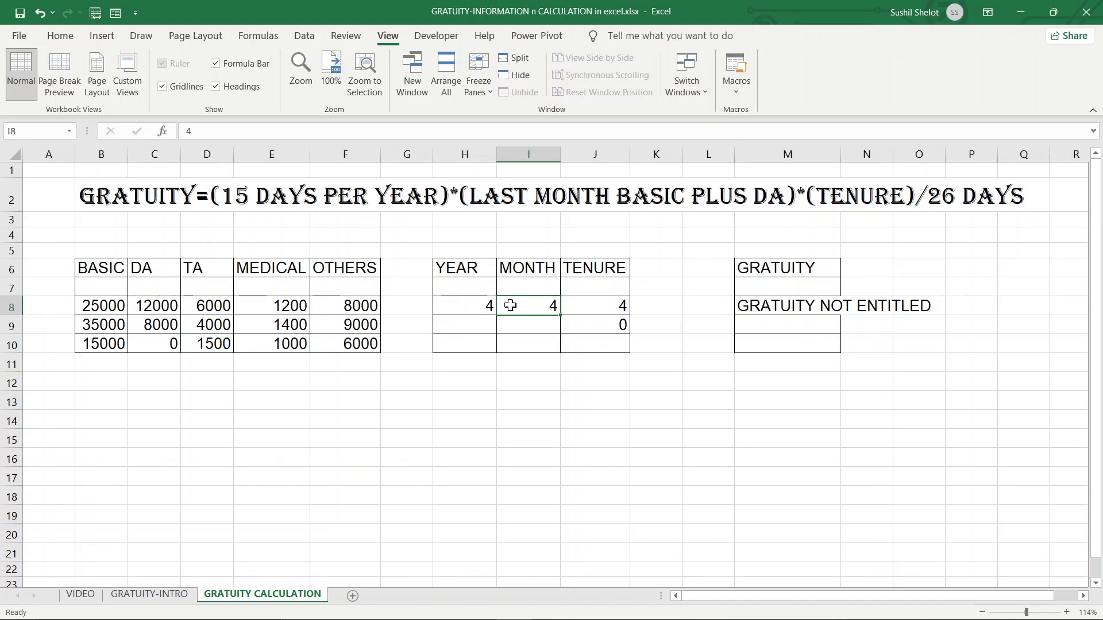
pyautogui.write('6')
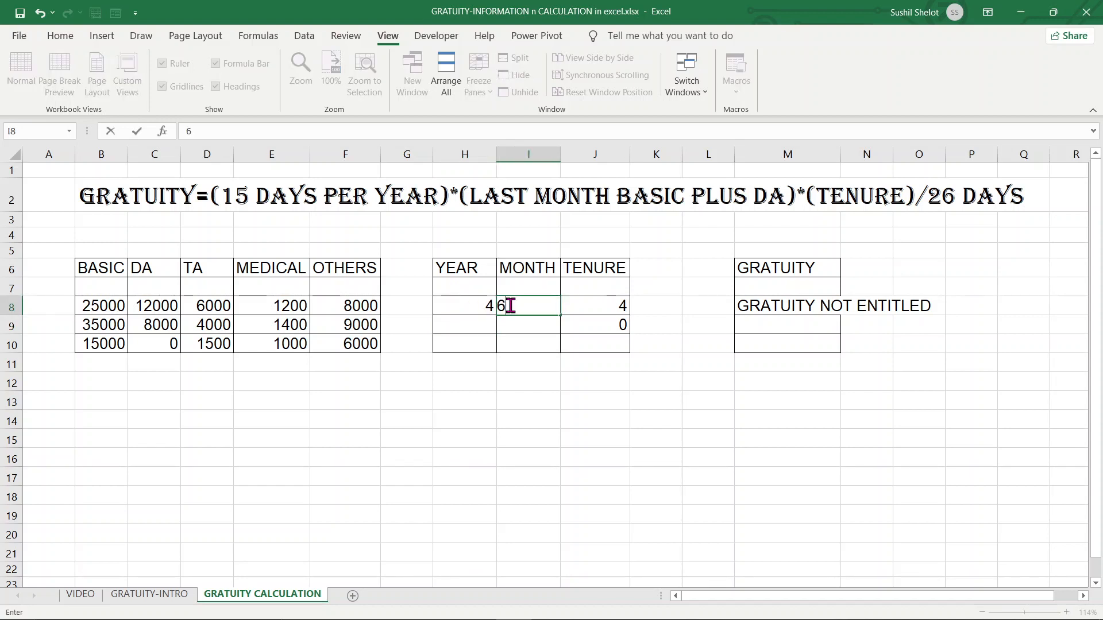
pyautogui.press('Return')
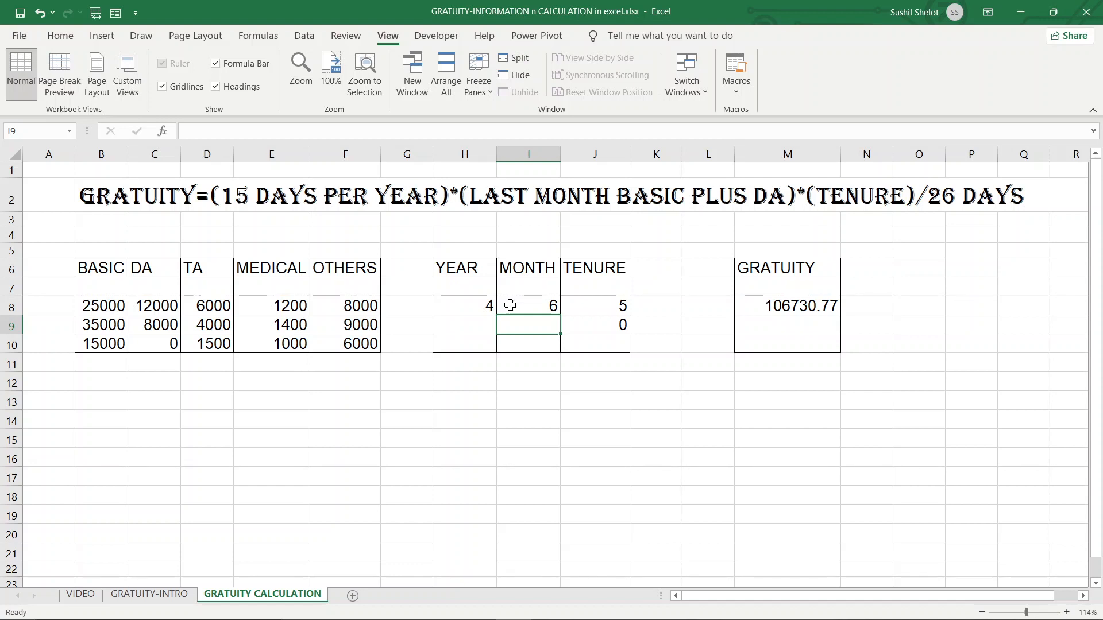
pyautogui.click(617, 305)
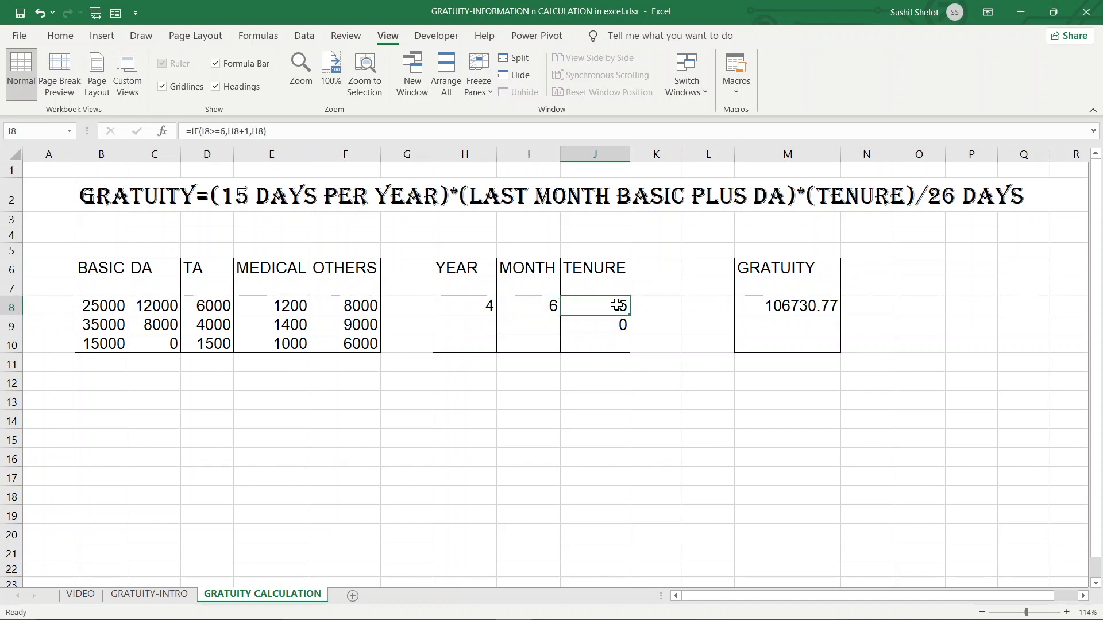
pyautogui.click(553, 311)
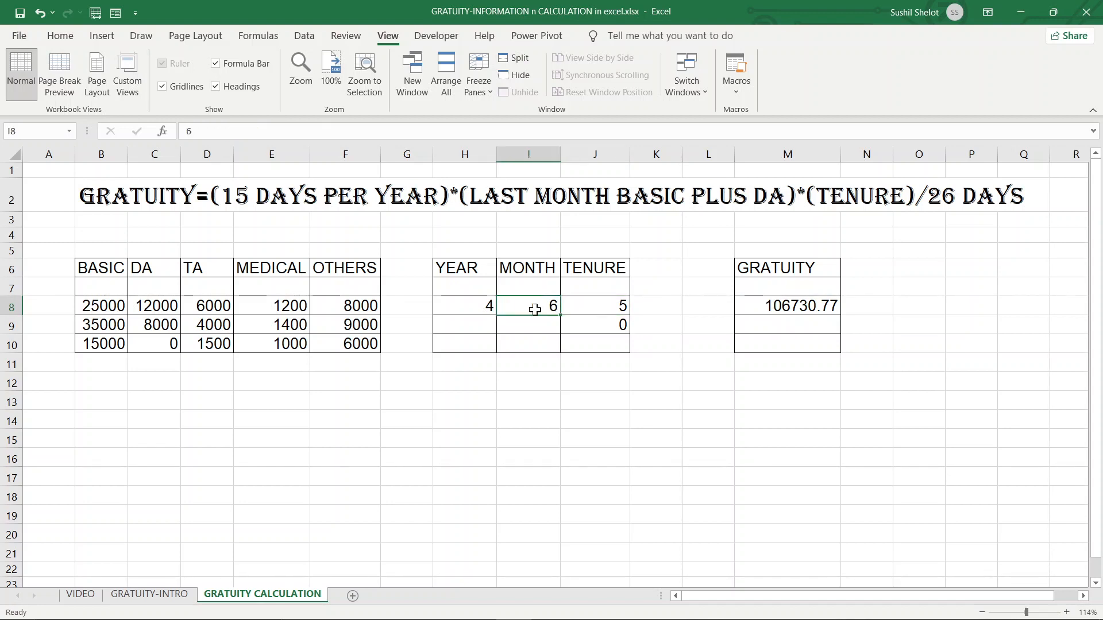
pyautogui.click(484, 304)
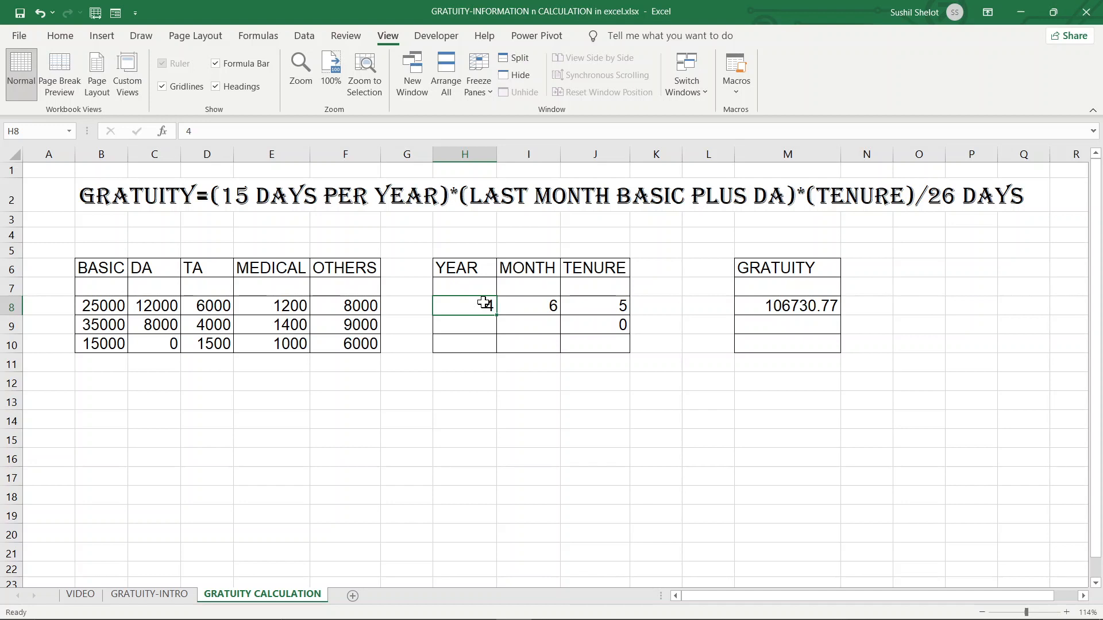
pyautogui.click(590, 308)
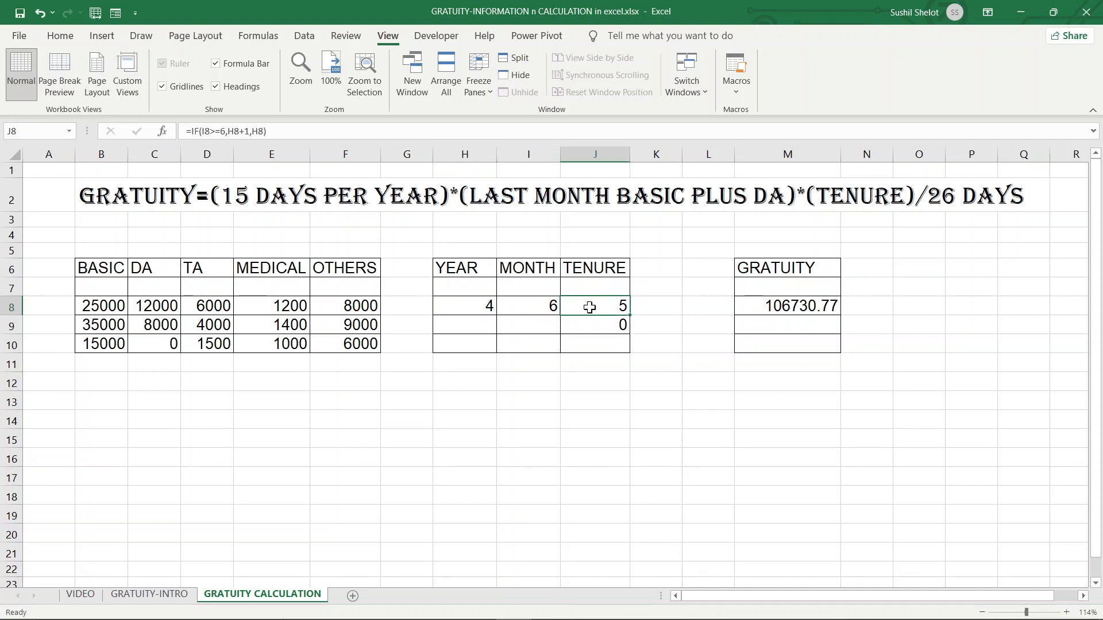
pyautogui.click(752, 306)
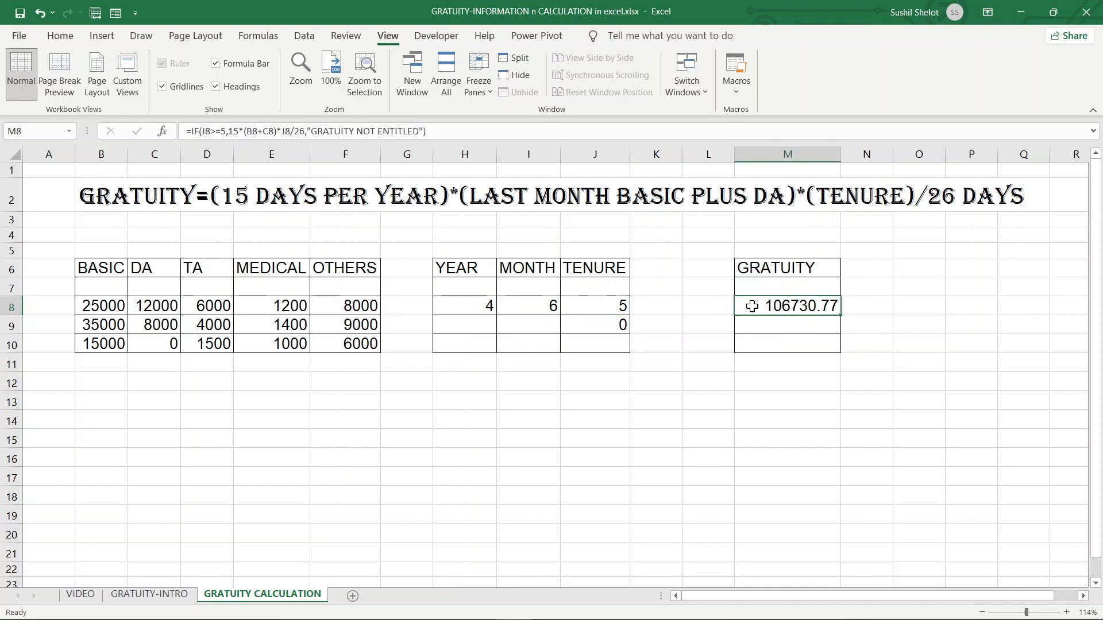
# Step: Set the YEAR value in H8 to 5
pyautogui.click(483, 310)
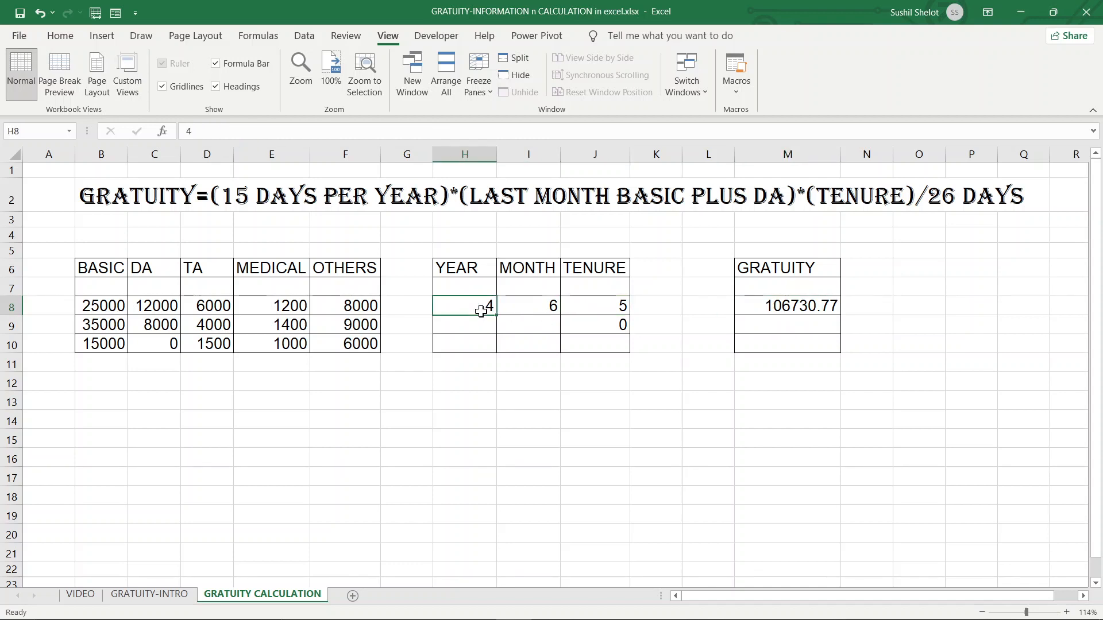
pyautogui.write('5')
pyautogui.press('Return')
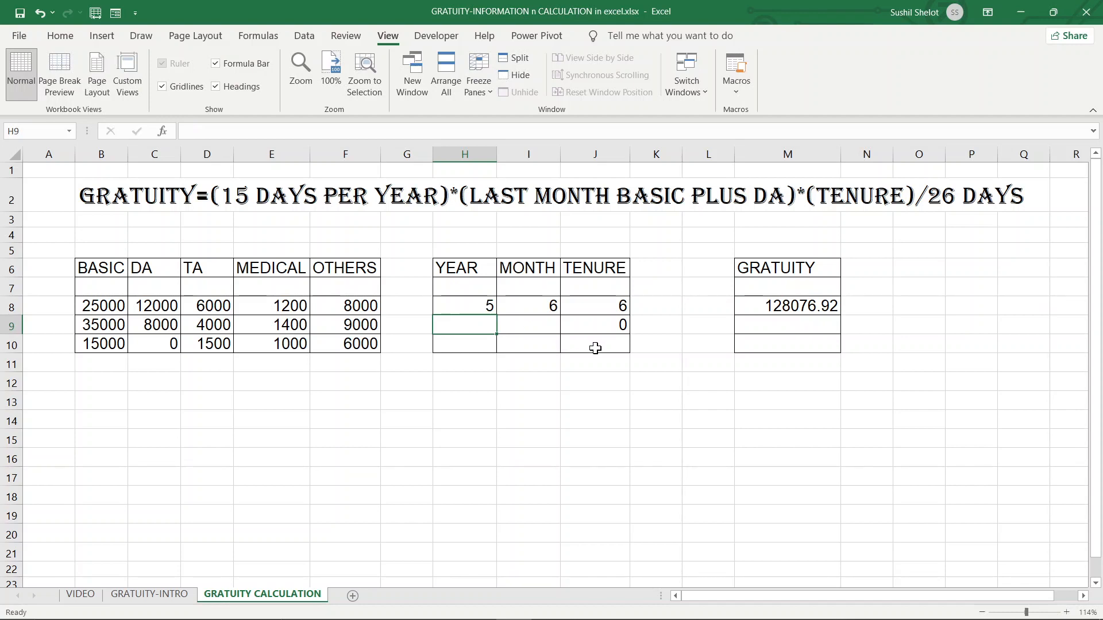
pyautogui.click(478, 307)
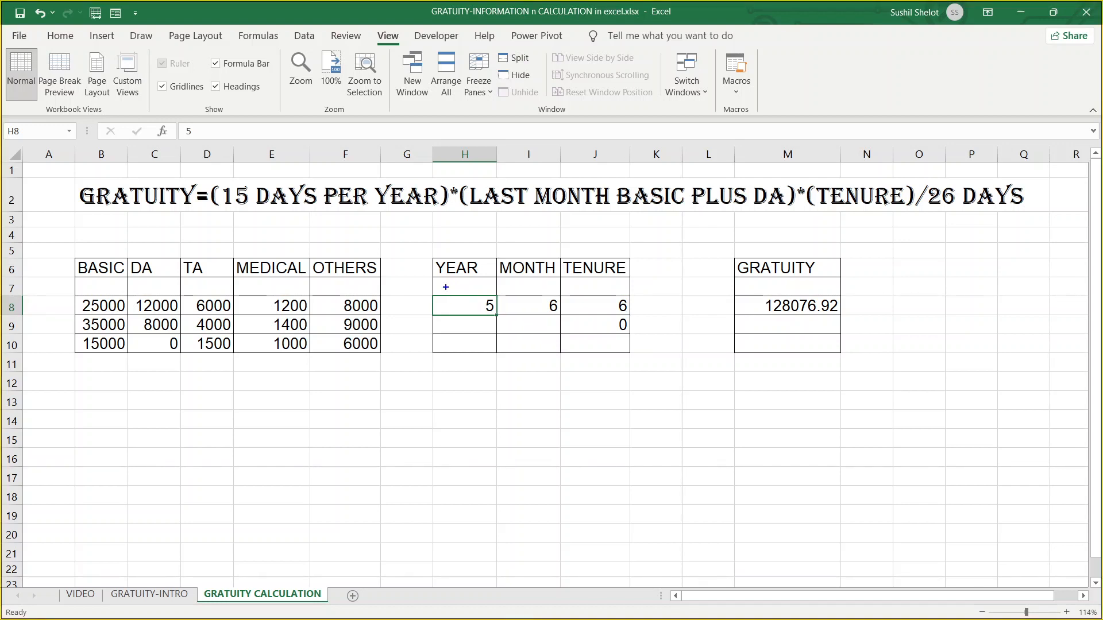
pyautogui.moveTo(426, 289)
pyautogui.mouseDown()
pyautogui.moveTo(446, 308)
pyautogui.moveTo(509, 322)
pyautogui.mouseUp()
pyautogui.moveTo(430, 292)
pyautogui.mouseDown()
pyautogui.moveTo(459, 314)
pyautogui.moveTo(502, 319)
pyautogui.mouseUp()
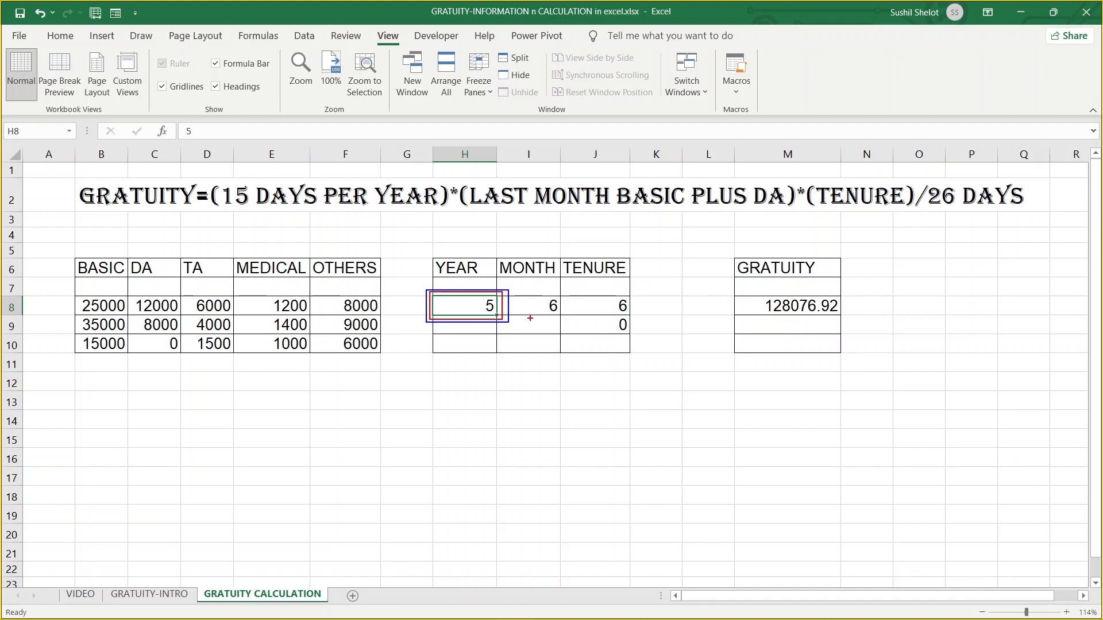
pyautogui.press('Escape')
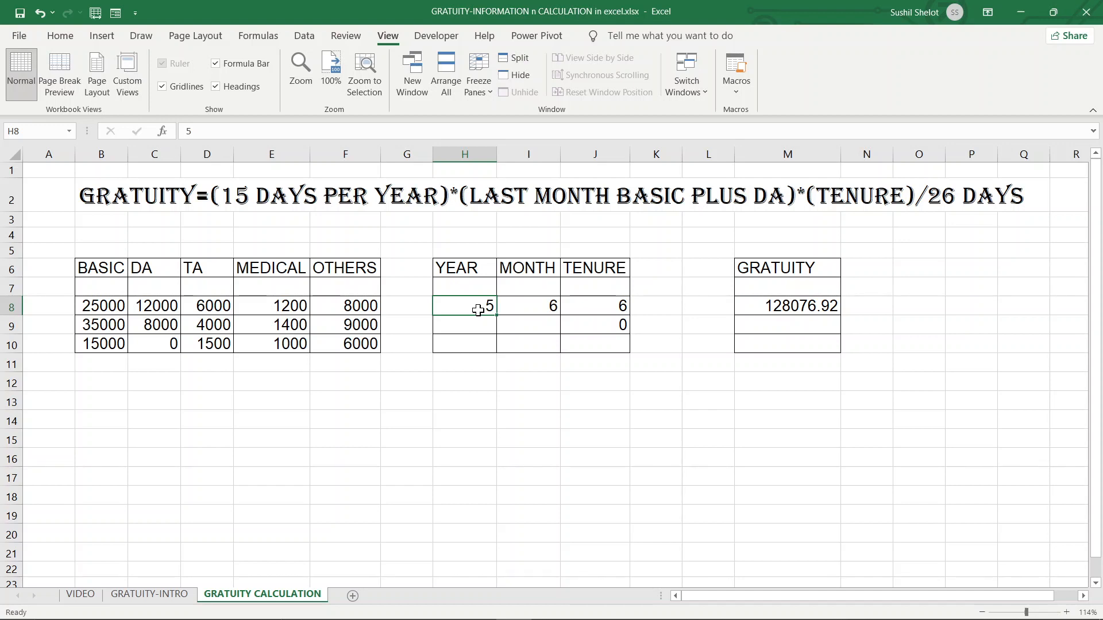
# Step: Enter 20 as the YEAR in H9 and 6 as the MONTH in I9 for the second employee
pyautogui.click(464, 325)
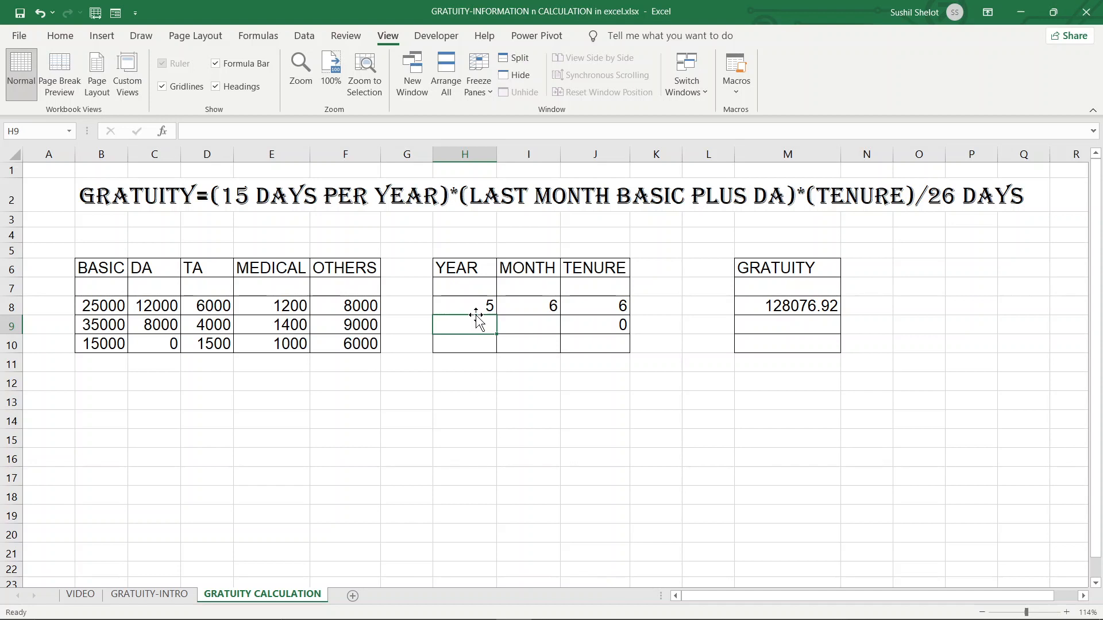
pyautogui.write('20')
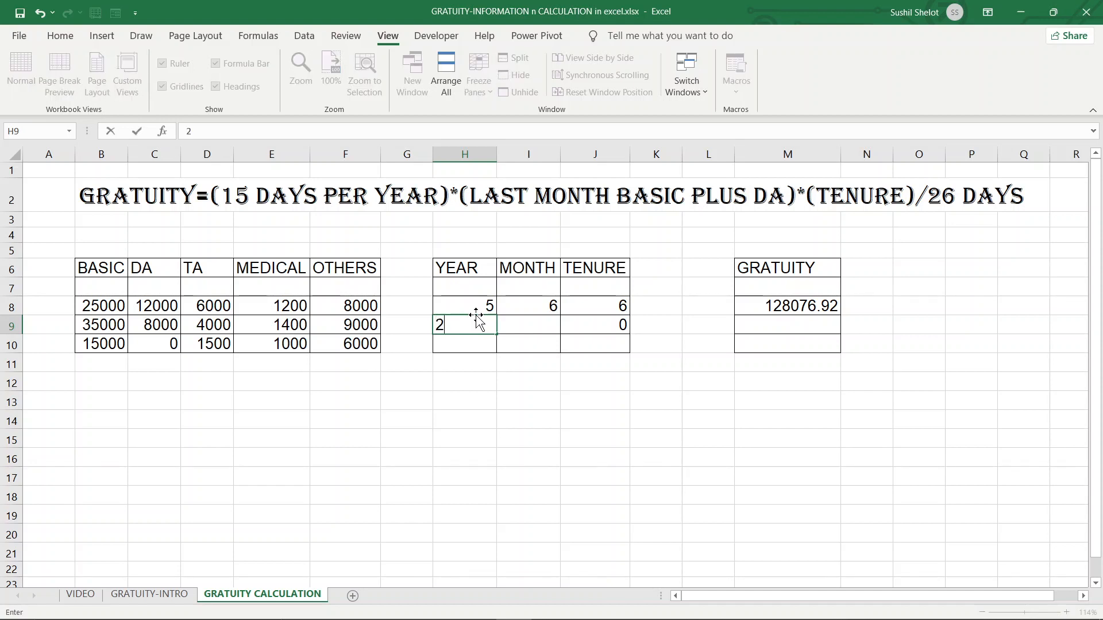
pyautogui.click(532, 326)
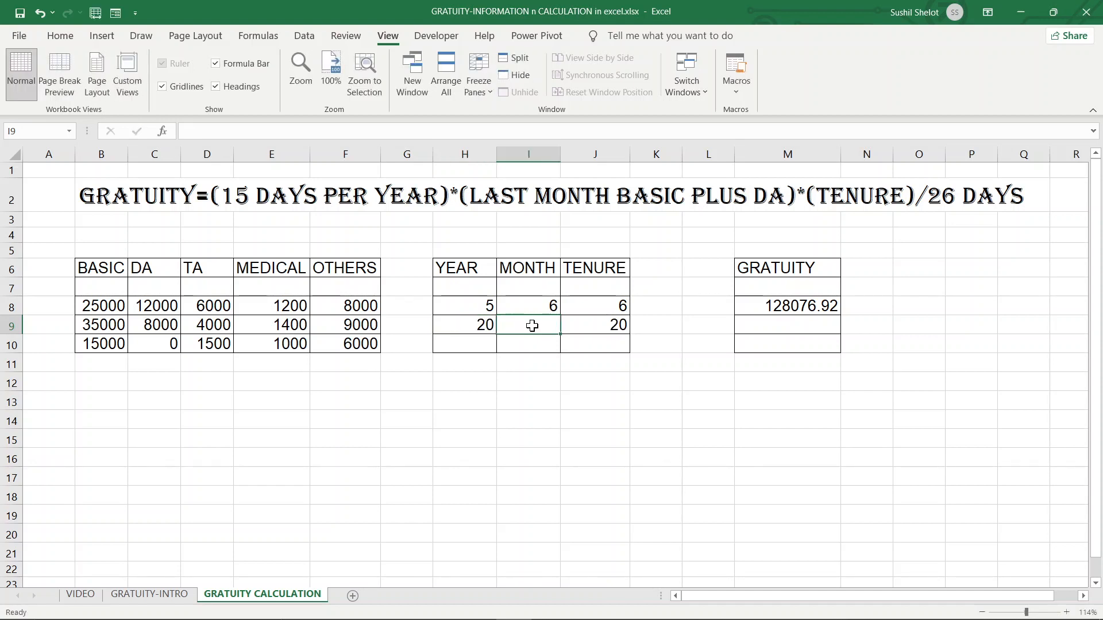
pyautogui.write('6')
pyautogui.press('Return')
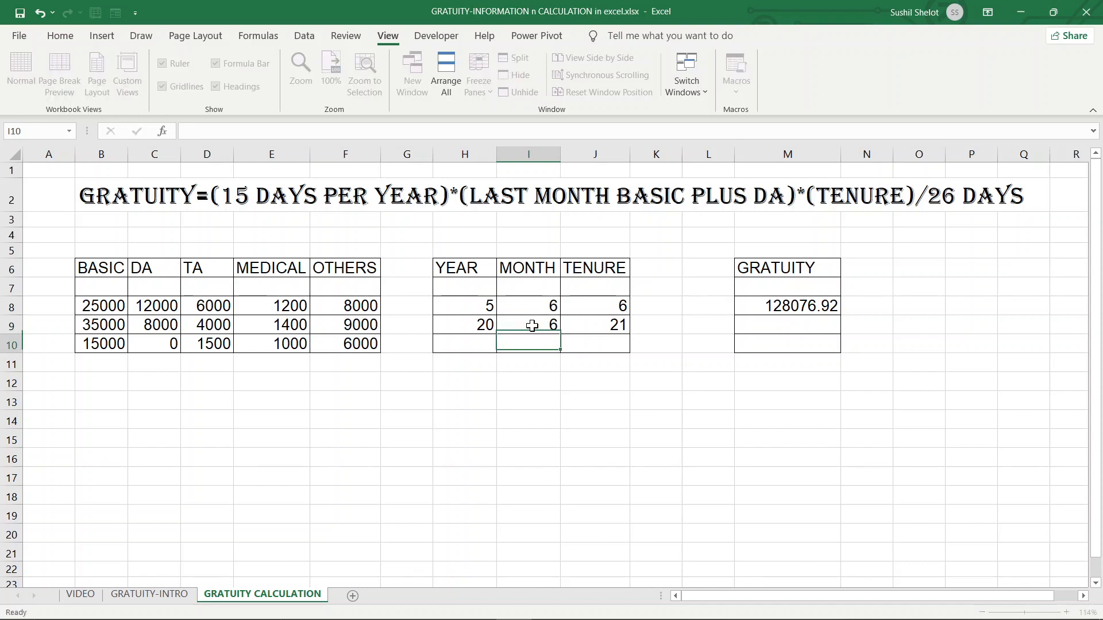
# Step: Copy the gratuity formula from M8 down to M9 and check its cell references
pyautogui.click(820, 308)
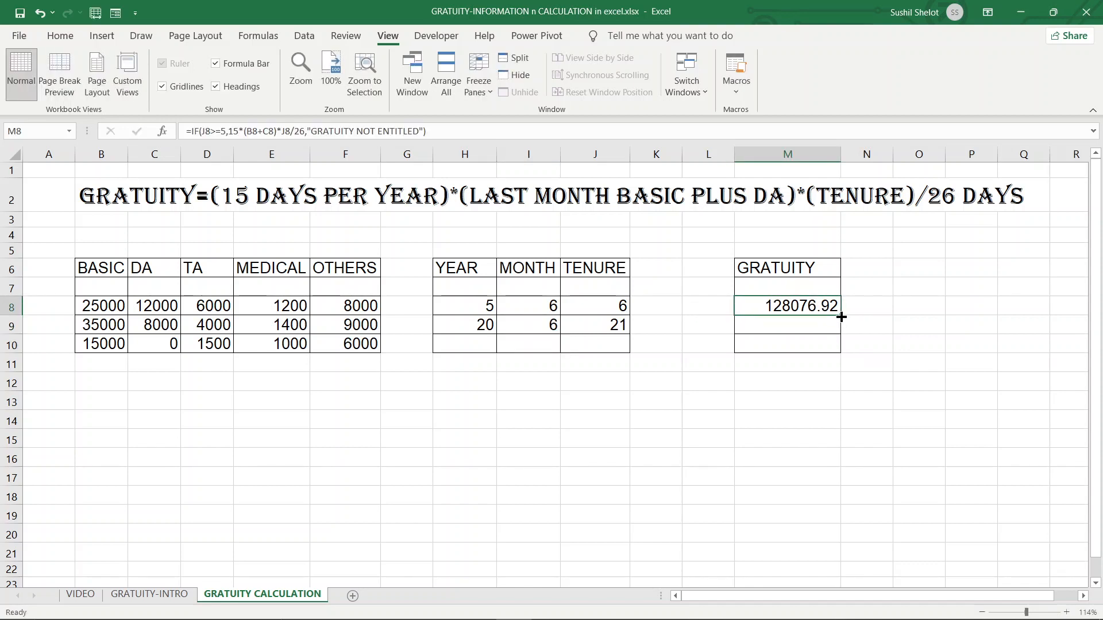
pyautogui.moveTo(841, 316); pyautogui.dragTo(842, 335)
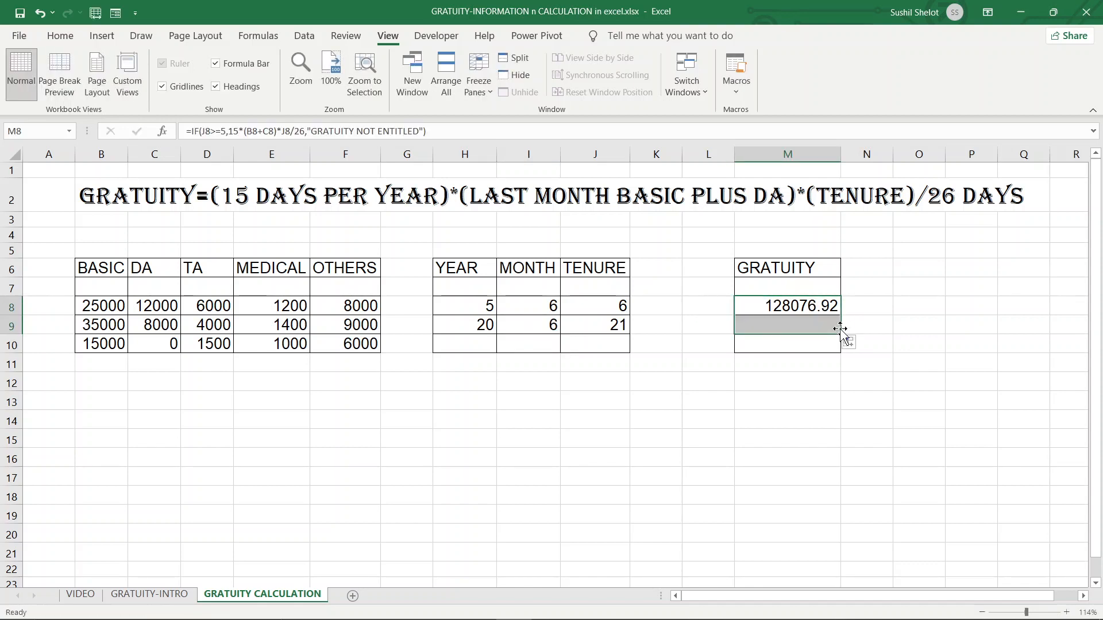
pyautogui.click(819, 325)
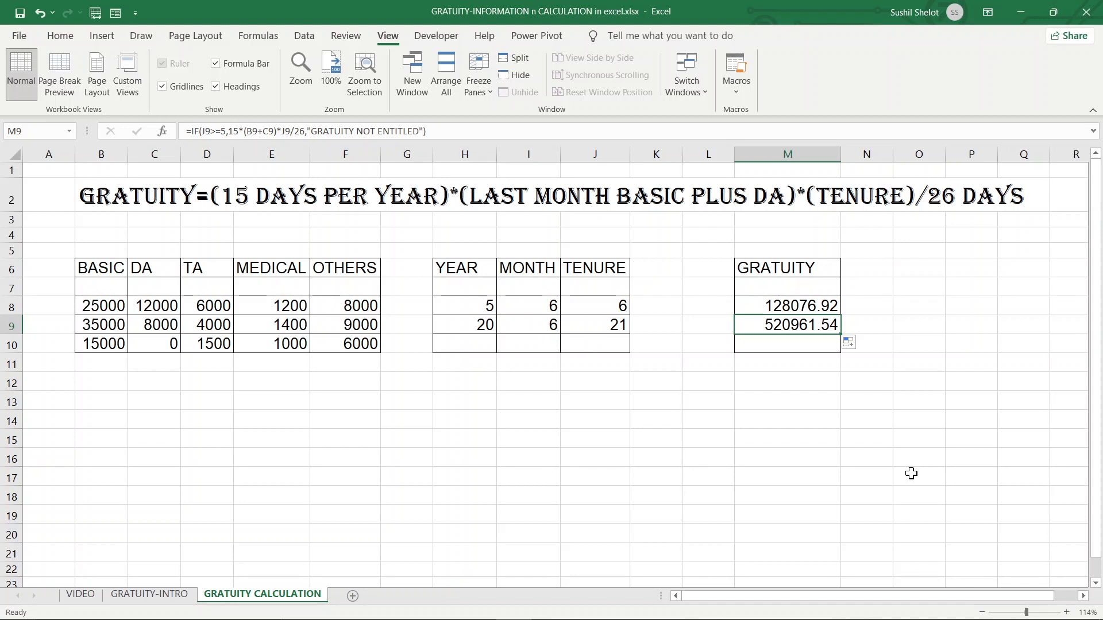
# Step: Set the second employee's YEAR value in H9 to 35
pyautogui.click(467, 325)
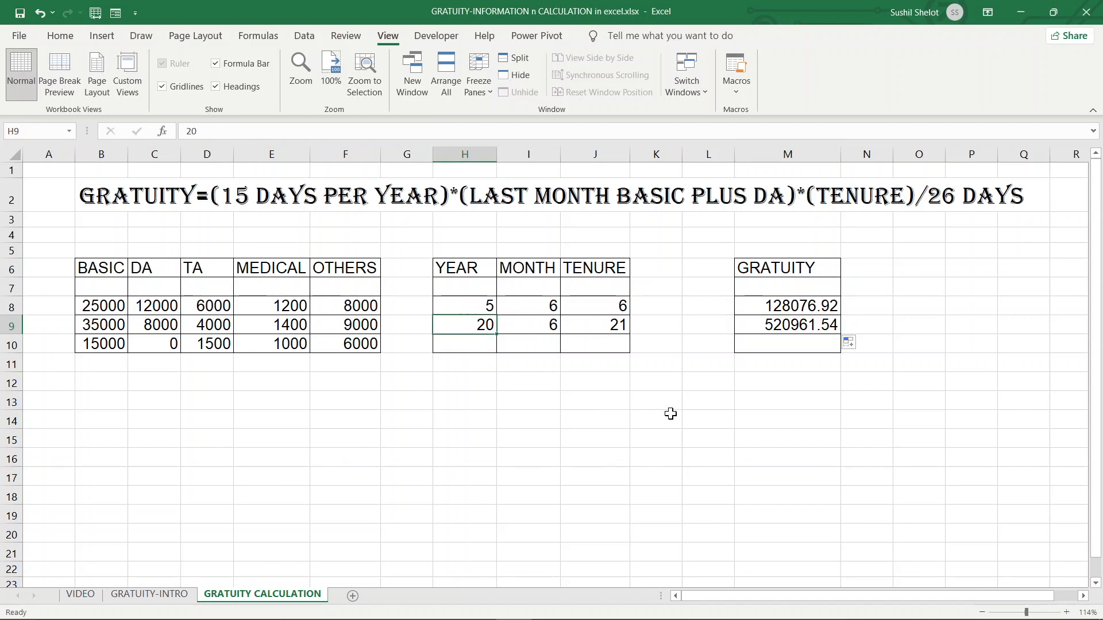
pyautogui.write('35')
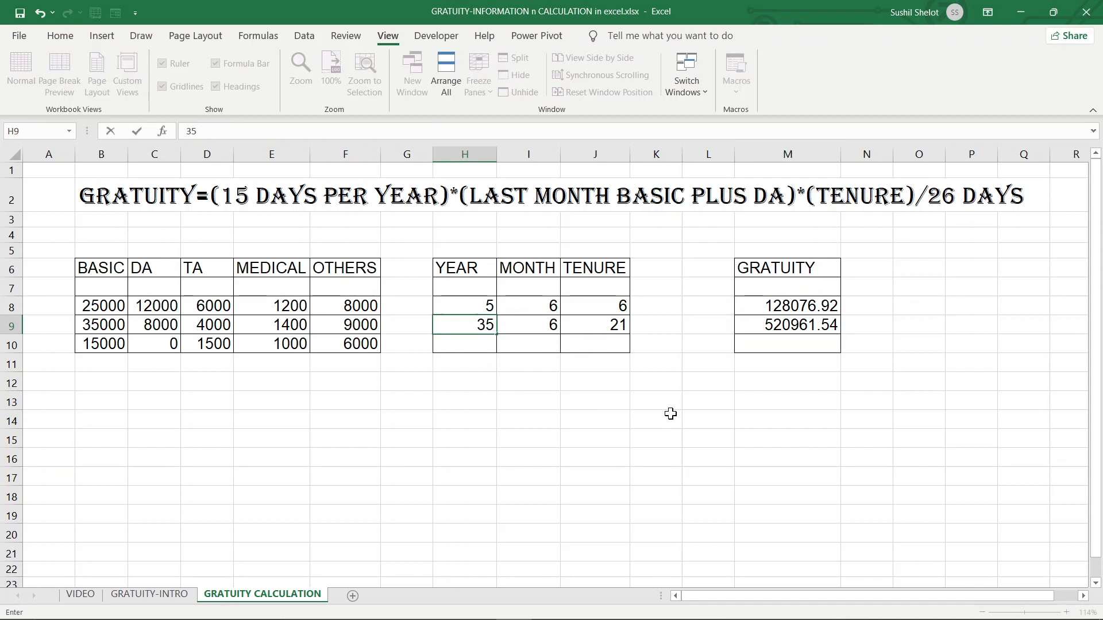
pyautogui.press('Return')
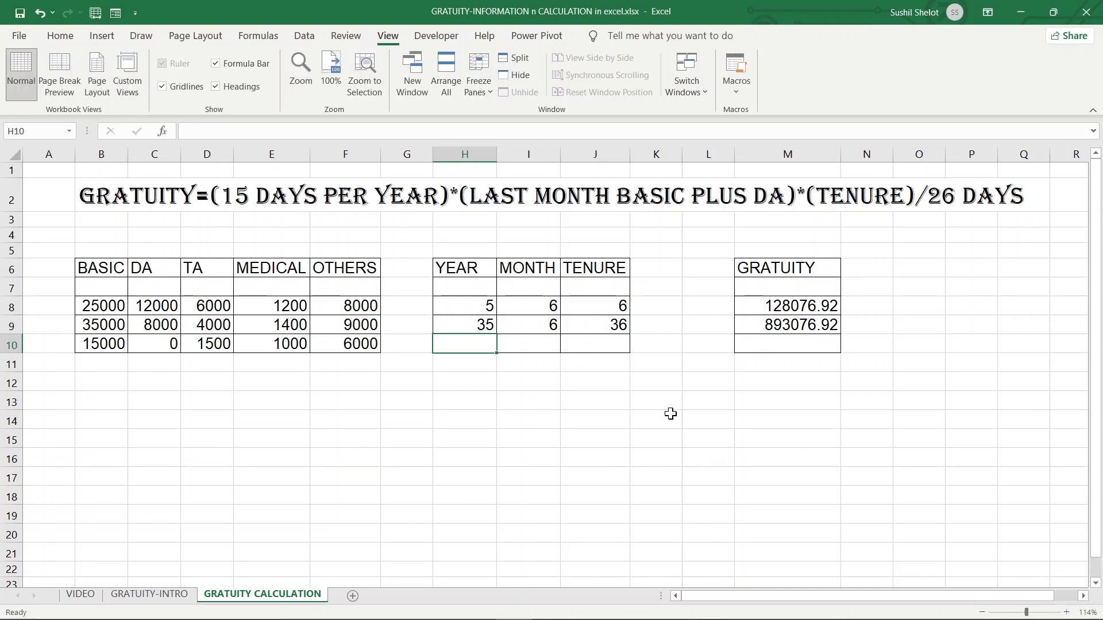
# Step: Try 25000 as the second employee's DA in C9 to test its effect on the gratuity
pyautogui.click(156, 326)
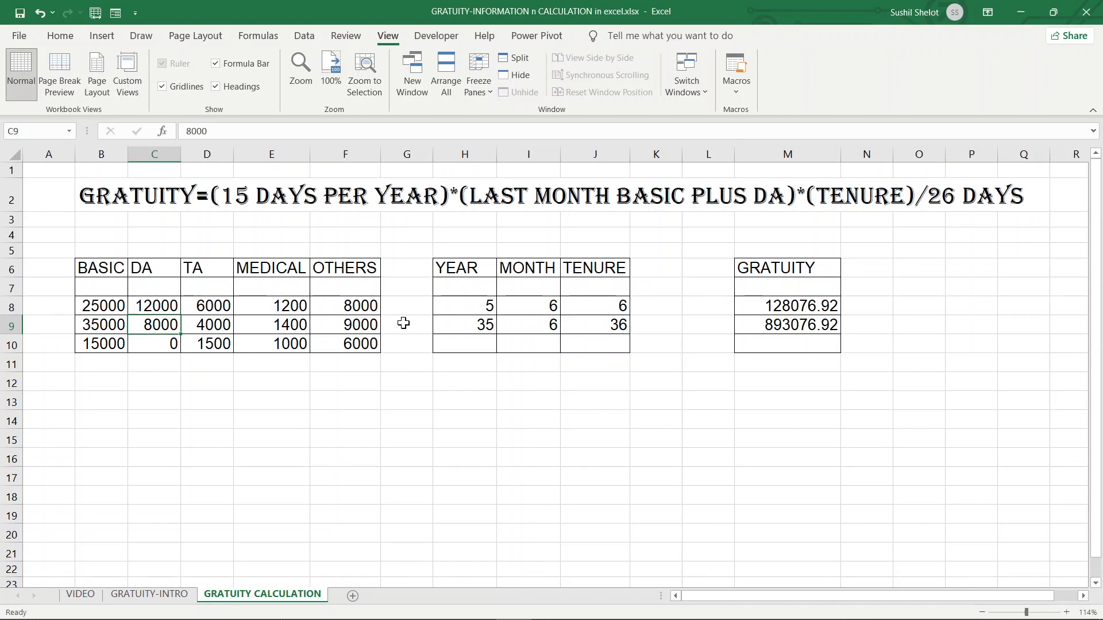
pyautogui.write('25')
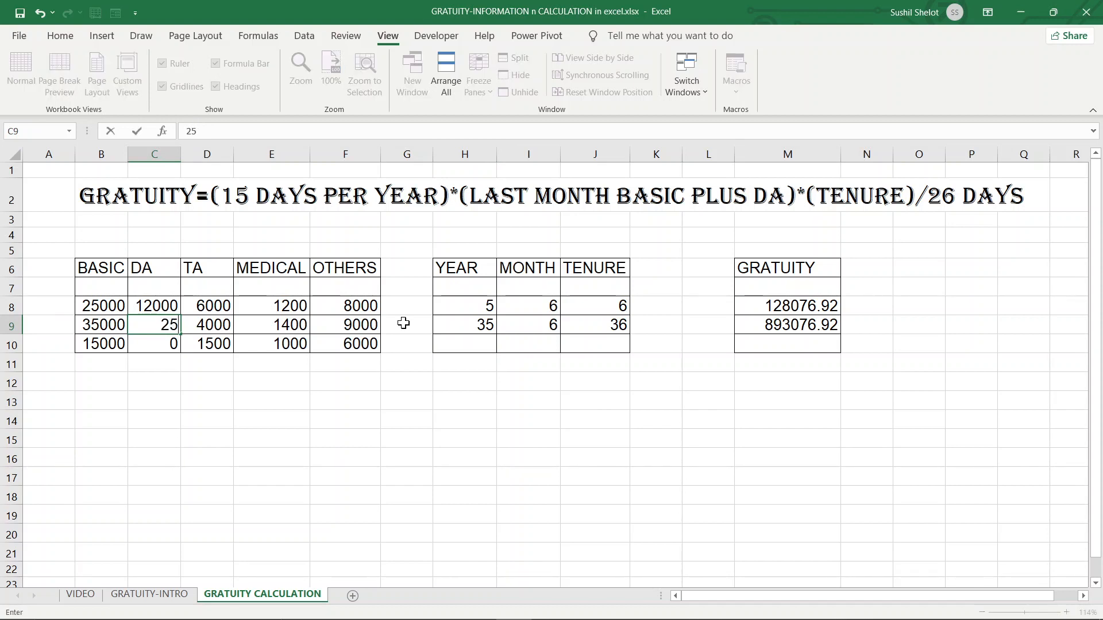
pyautogui.write('000')
pyautogui.press('Return')
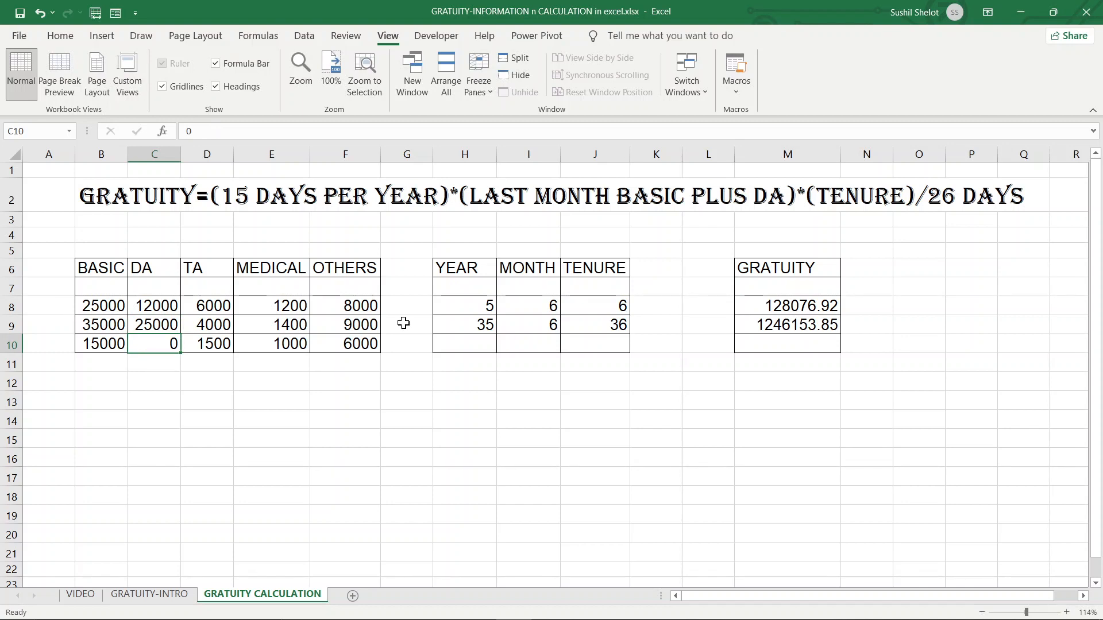
# Step: Set the second employee's BASIC pay in B9 to 70000
pyautogui.click(104, 326)
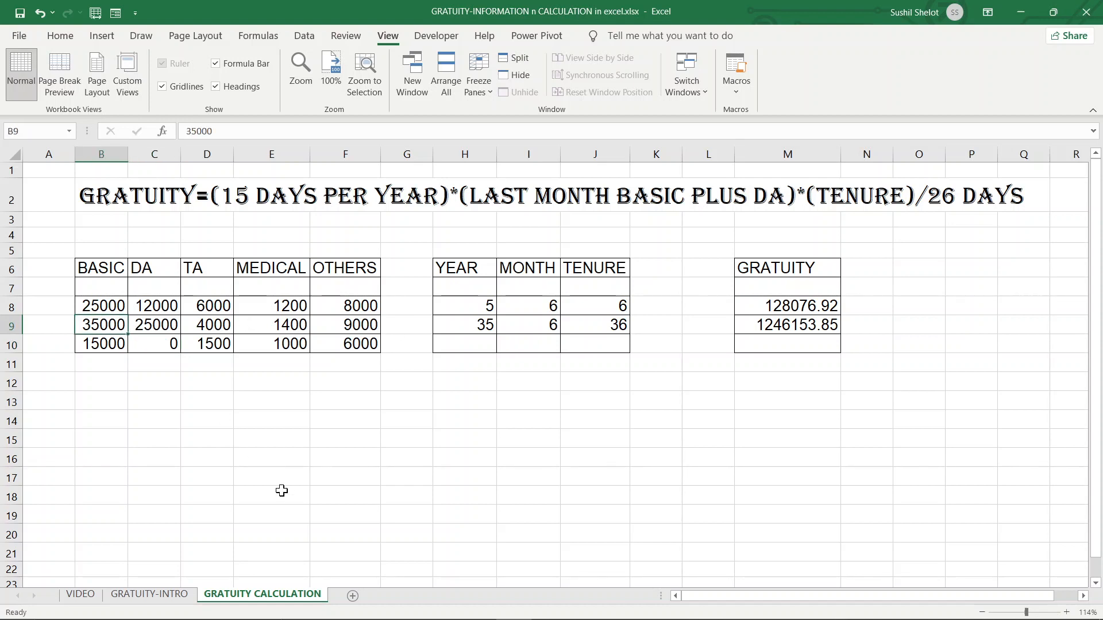
pyautogui.write('70000')
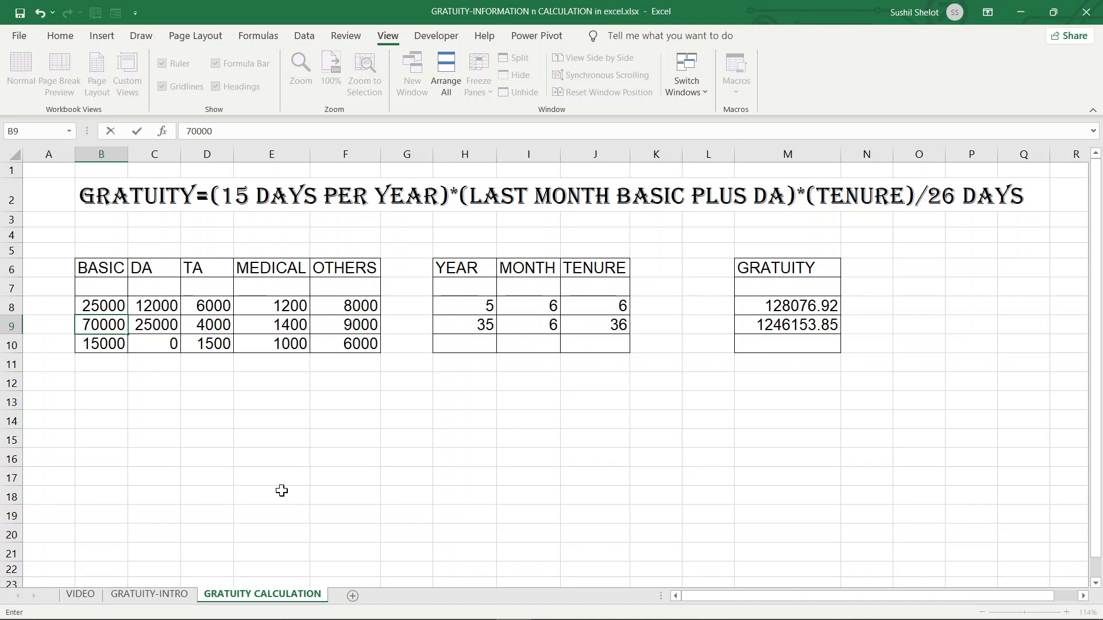
pyautogui.press('Return')
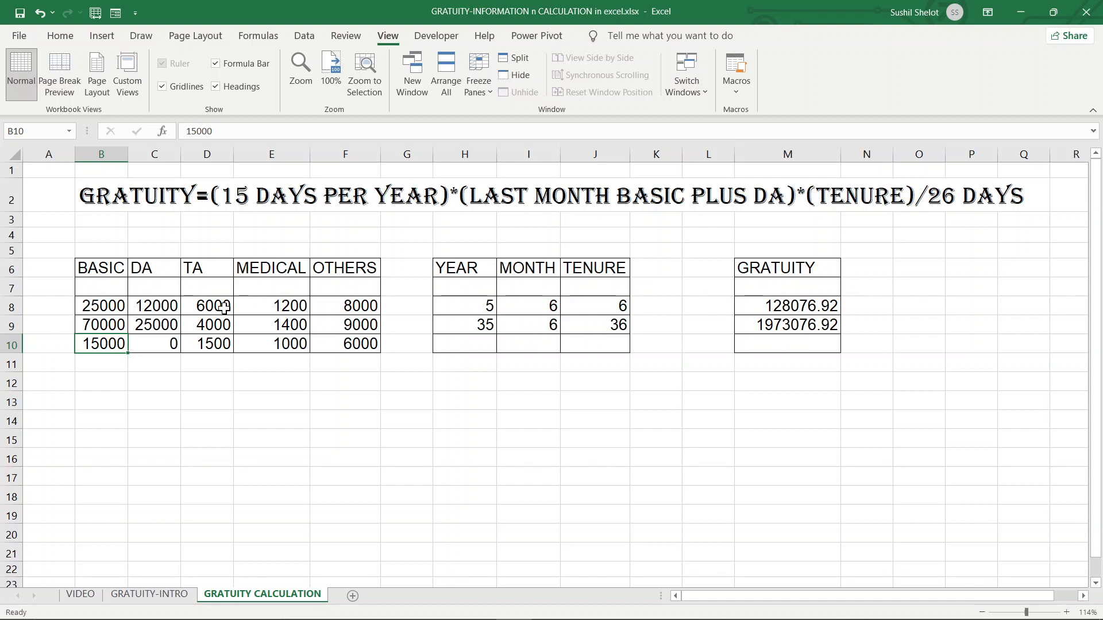
# Step: Set the second employee's DA in C9 to 30000
pyautogui.click(172, 326)
pyautogui.write('3')
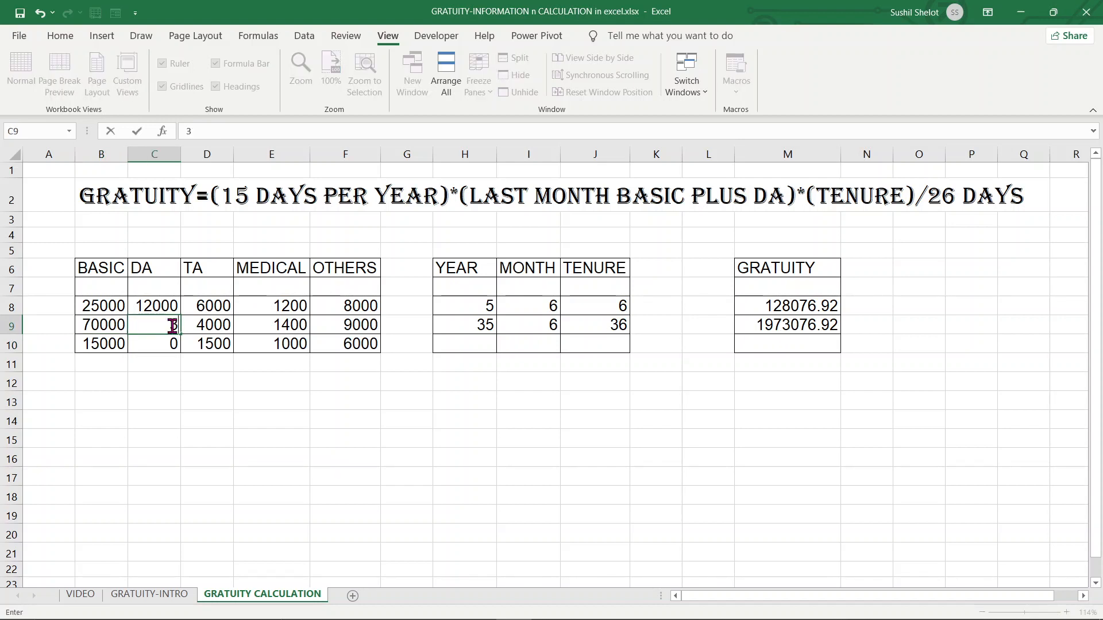
pyautogui.write('0000')
pyautogui.press('Return')
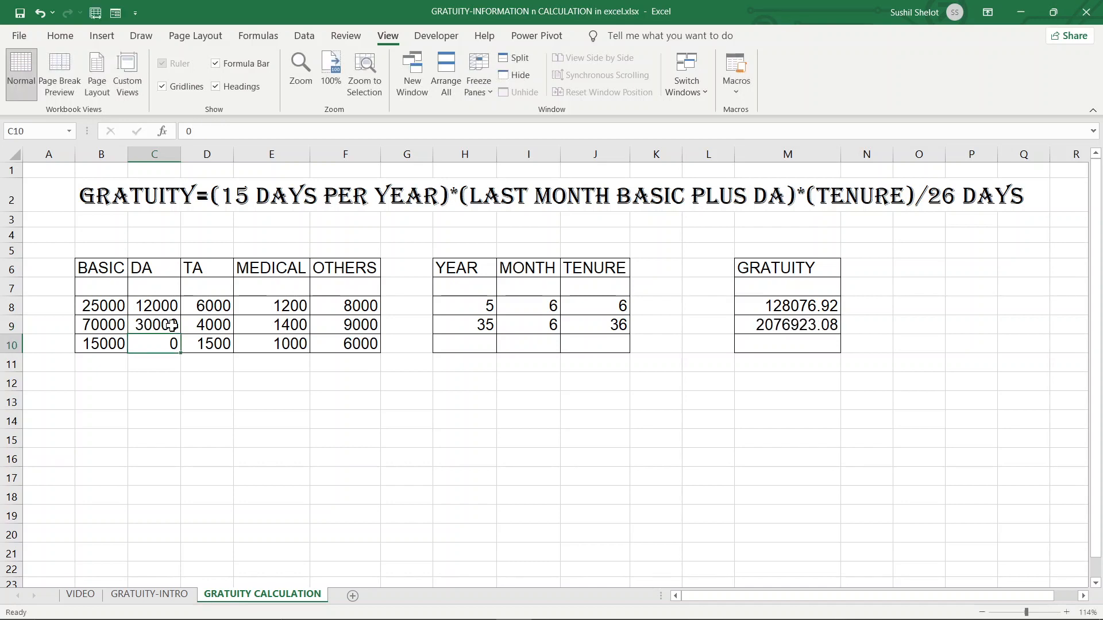
# Step: Apply the comma number style to the second employee's gratuity amount in M9
pyautogui.click(802, 326)
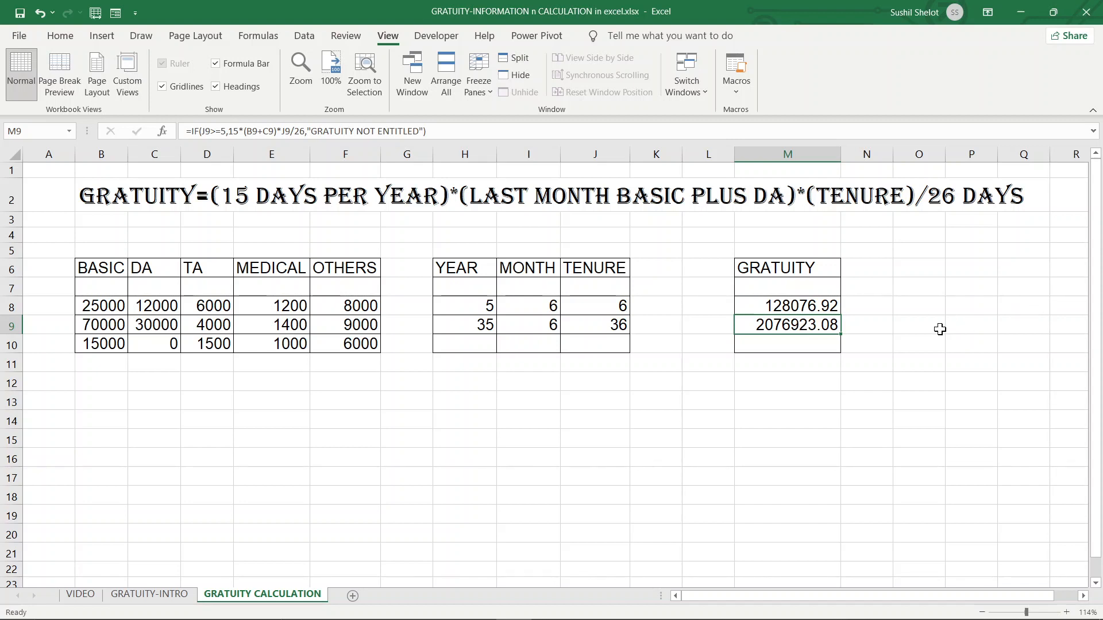
pyautogui.click(60, 36)
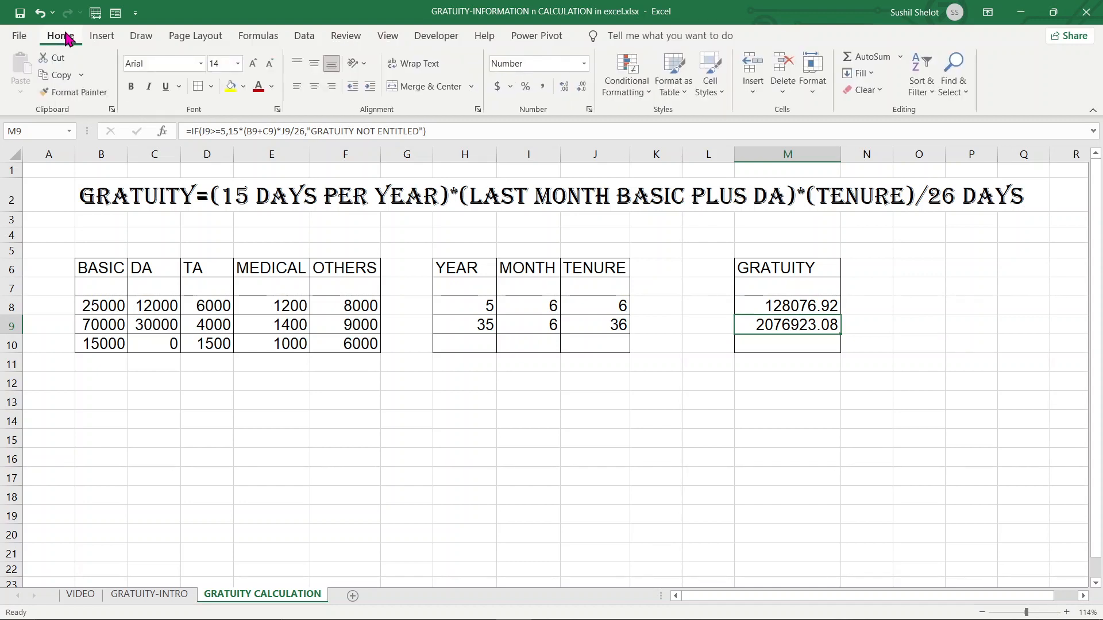
pyautogui.click(543, 87)
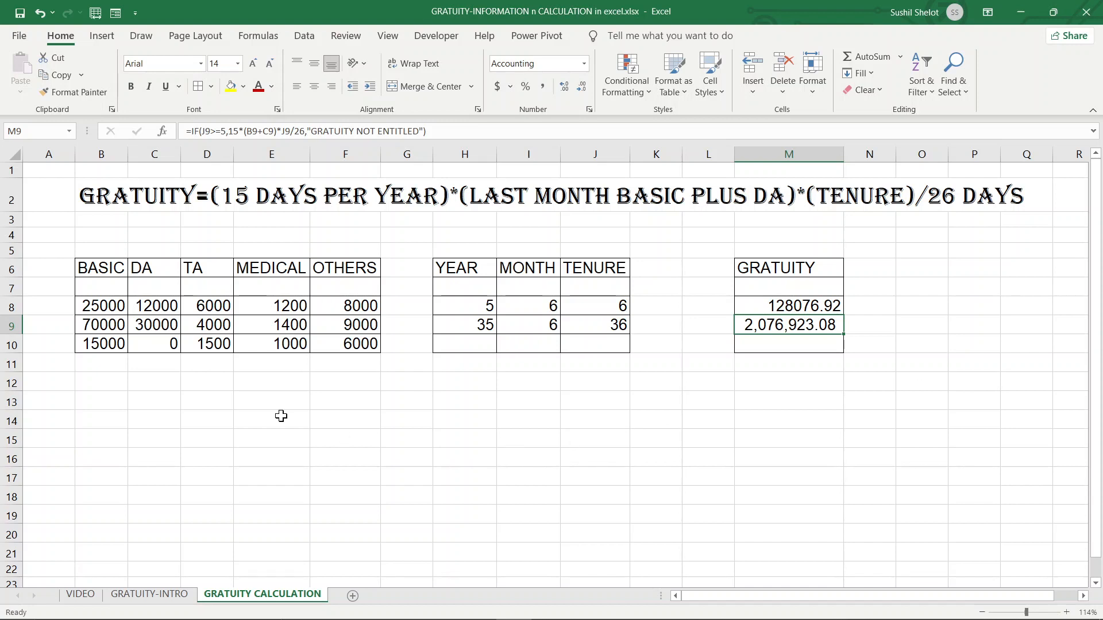
# Step: Enter 8 as the YEAR in H10 and 2 as the MONTH in I10 for the third employee
pyautogui.moveTo(106, 346); pyautogui.dragTo(359, 342)
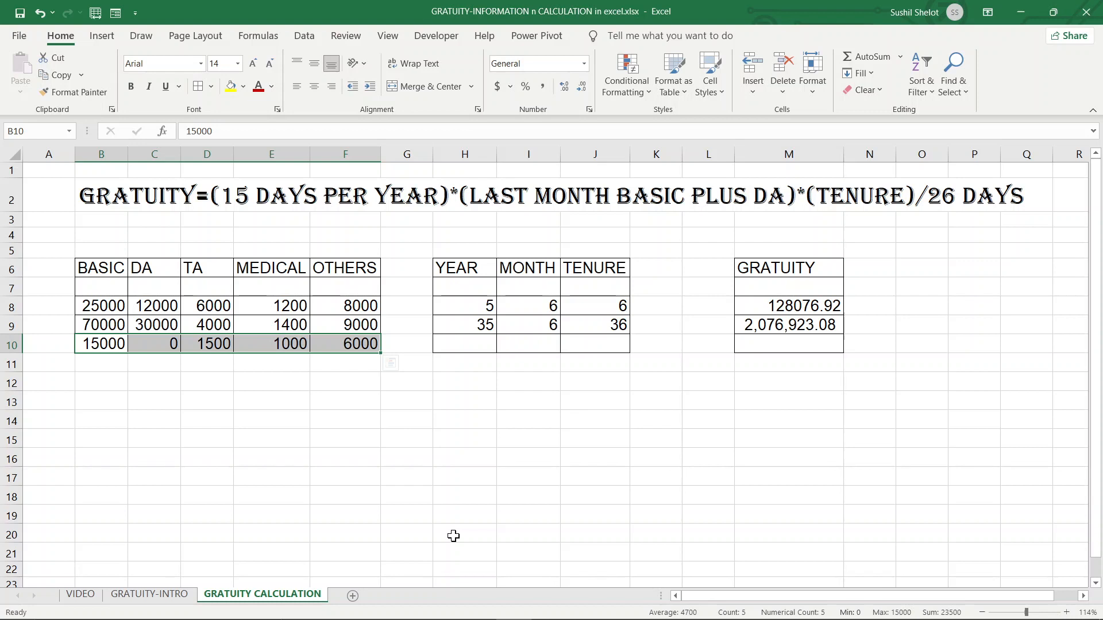
pyautogui.click(477, 347)
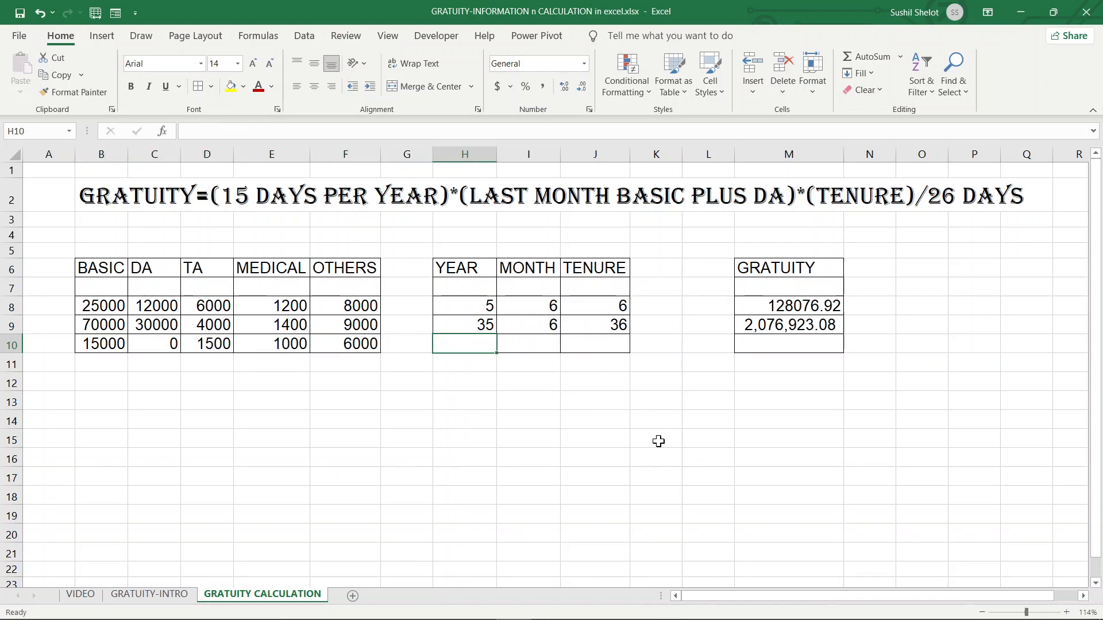
pyautogui.write('8')
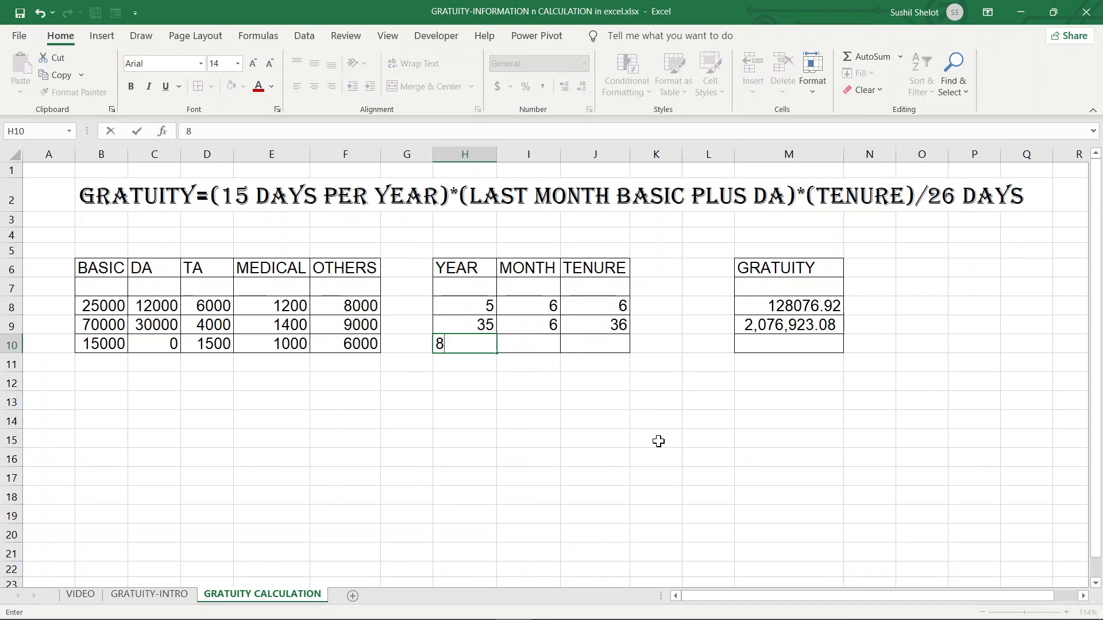
pyautogui.click(515, 342)
pyautogui.write('2')
pyautogui.click(626, 439)
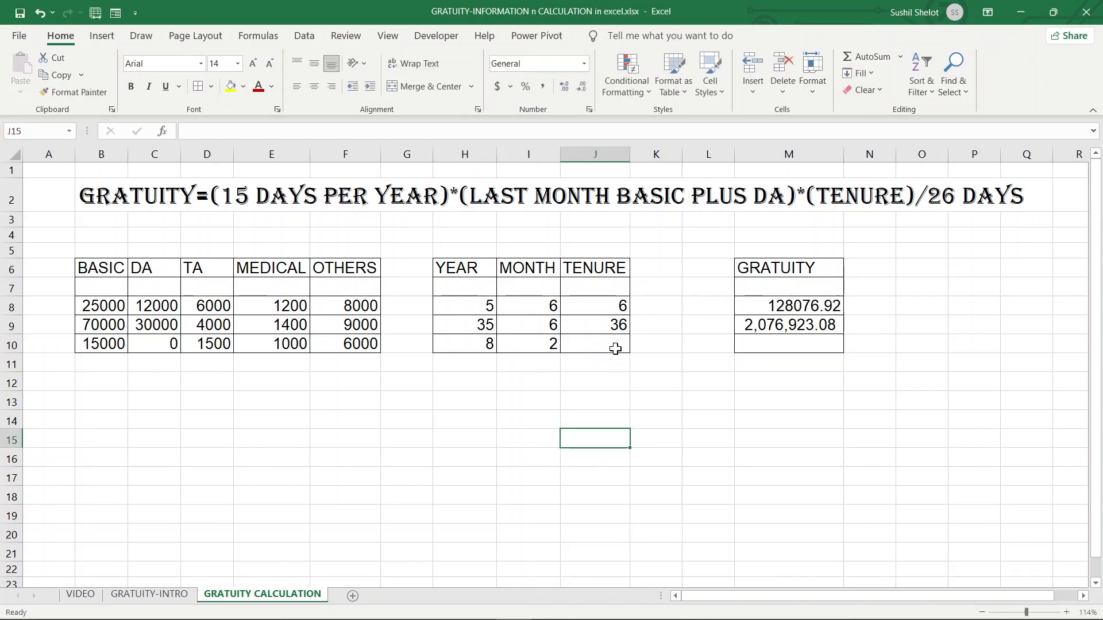
# Step: Copy the tenure formula from J9 down to J10 for the third employee
pyautogui.click(616, 322)
pyautogui.moveTo(630, 334); pyautogui.dragTo(630, 351)
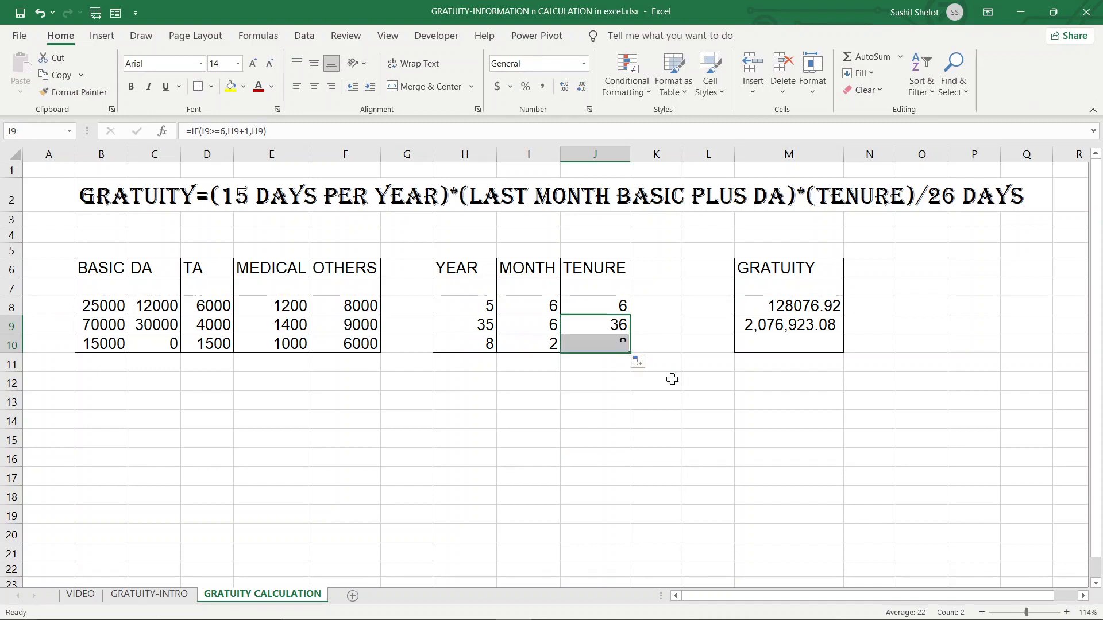
pyautogui.click(701, 454)
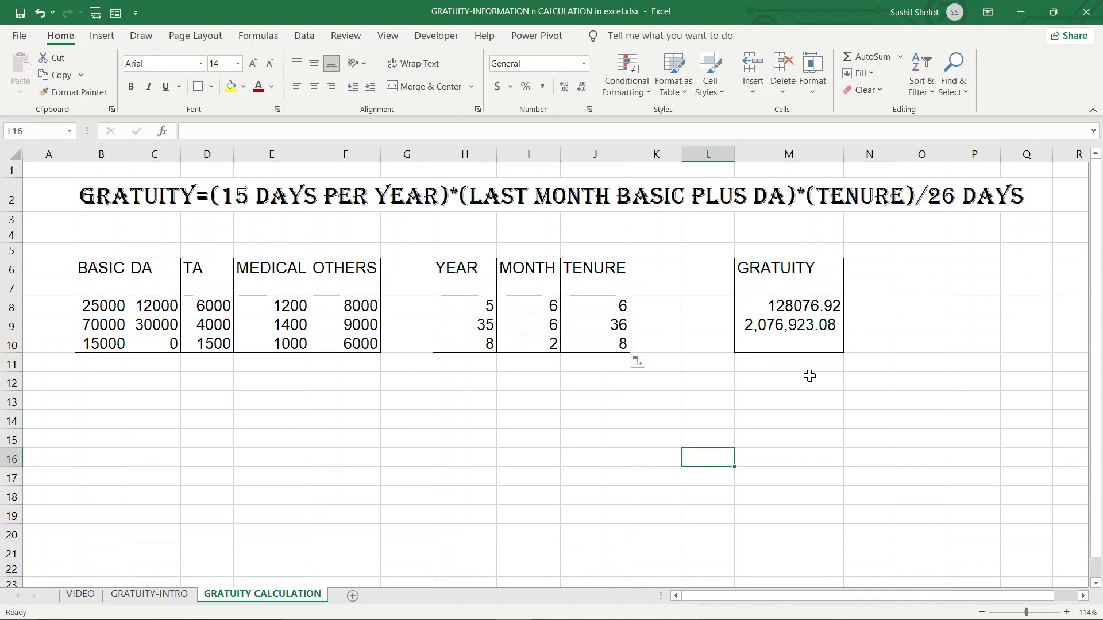
# Step: Copy the gratuity formula from M9 down to M10 and check the copied formula
pyautogui.click(812, 347)
pyautogui.click(839, 329)
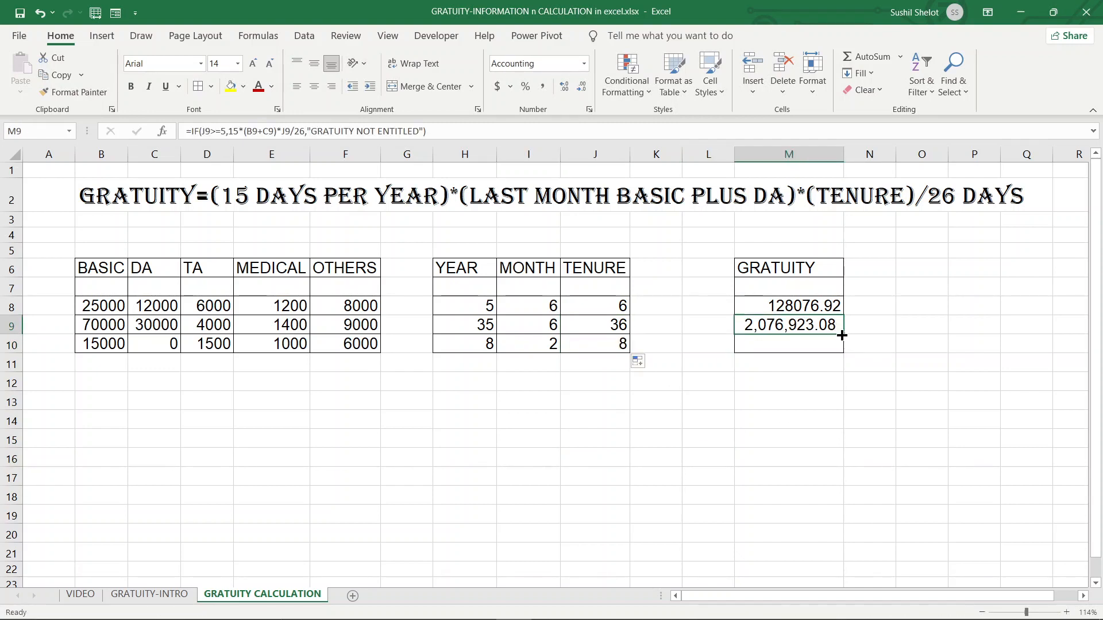
pyautogui.moveTo(841, 335); pyautogui.dragTo(844, 348)
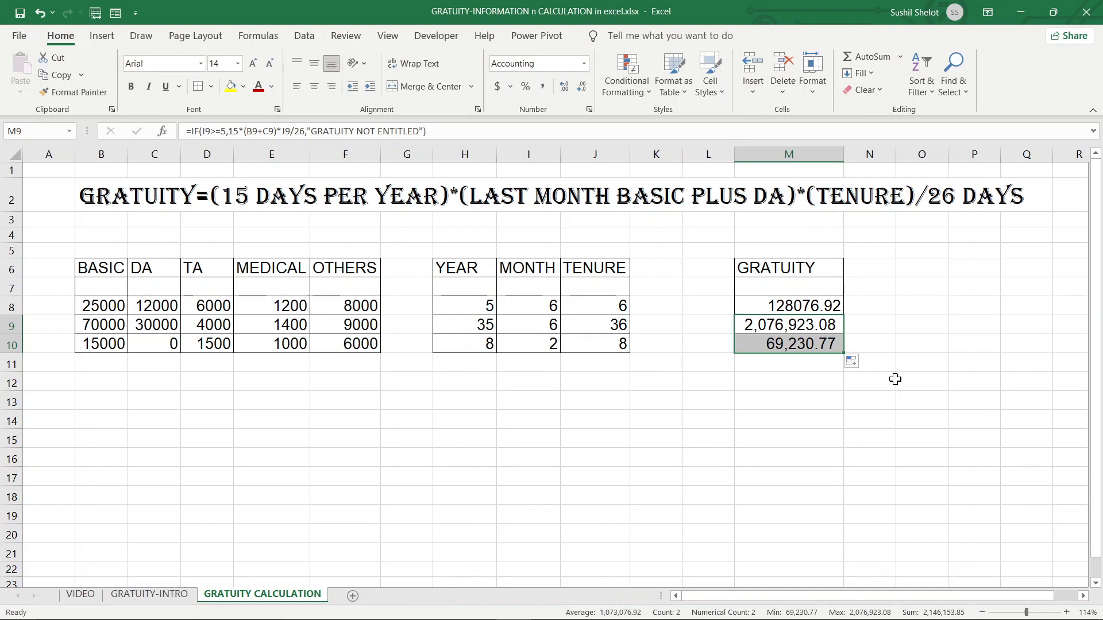
pyautogui.click(817, 344)
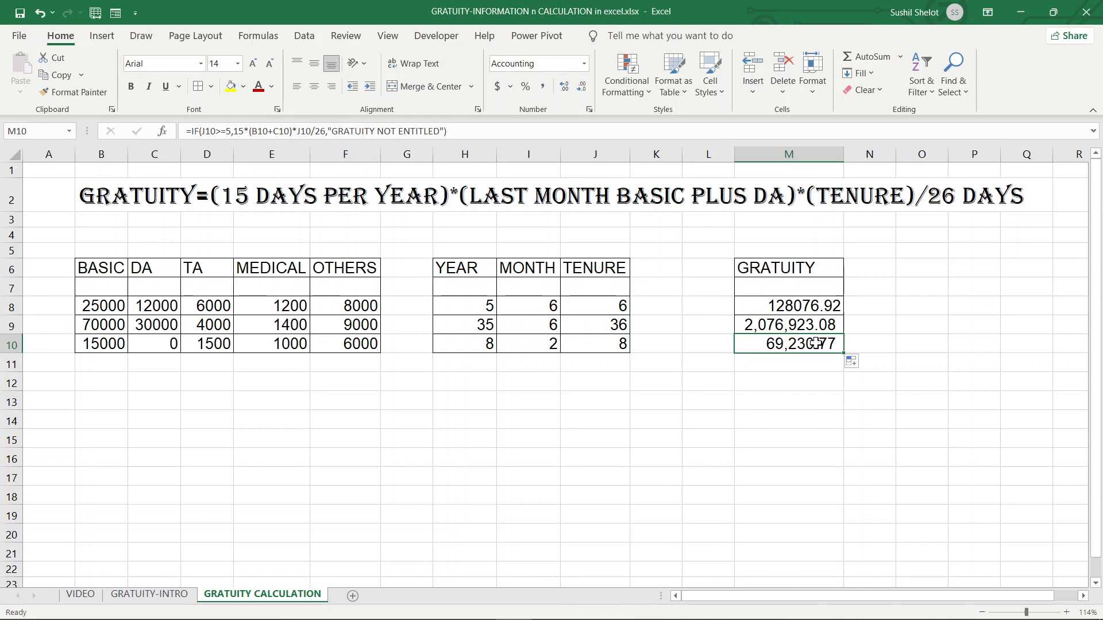